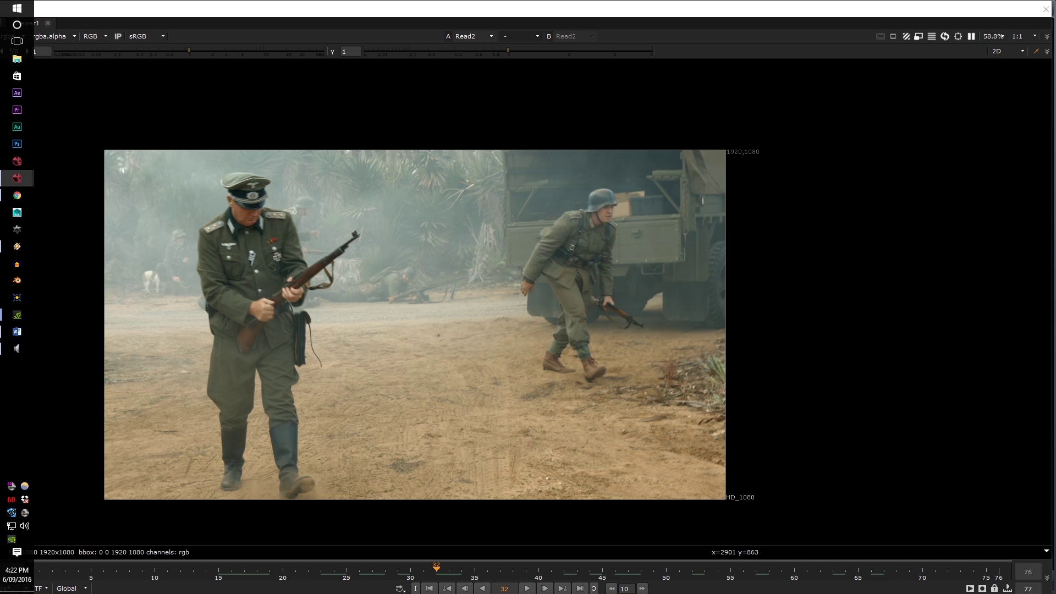
# Step: Move the floating Project Settings window over the viewer, widen it and raise it
pyautogui.moveTo(1055, 220); pyautogui.dragTo(237, 121)
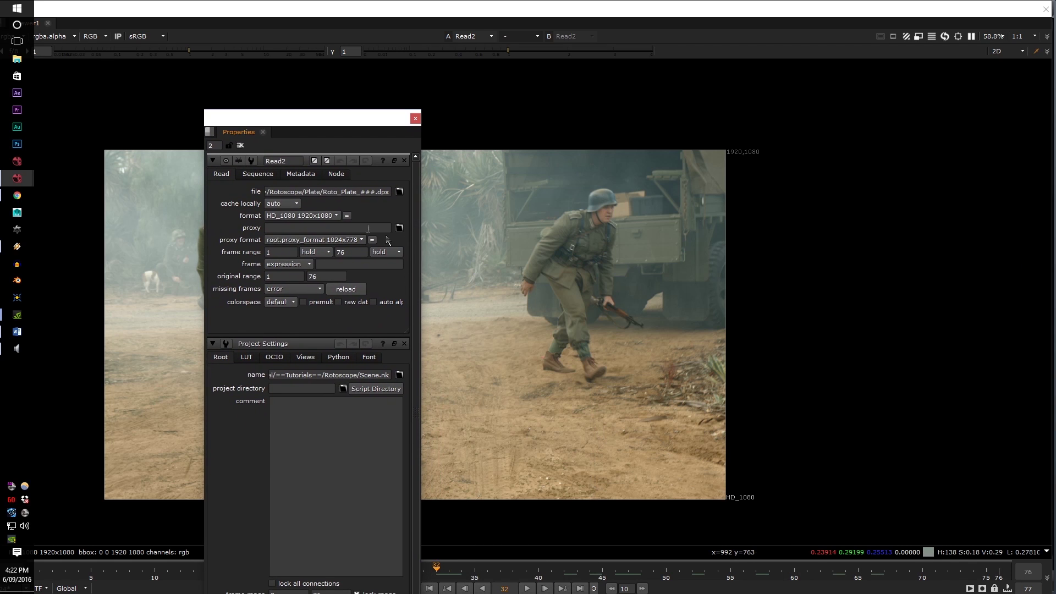
pyautogui.moveTo(422, 251); pyautogui.dragTo(631, 251)
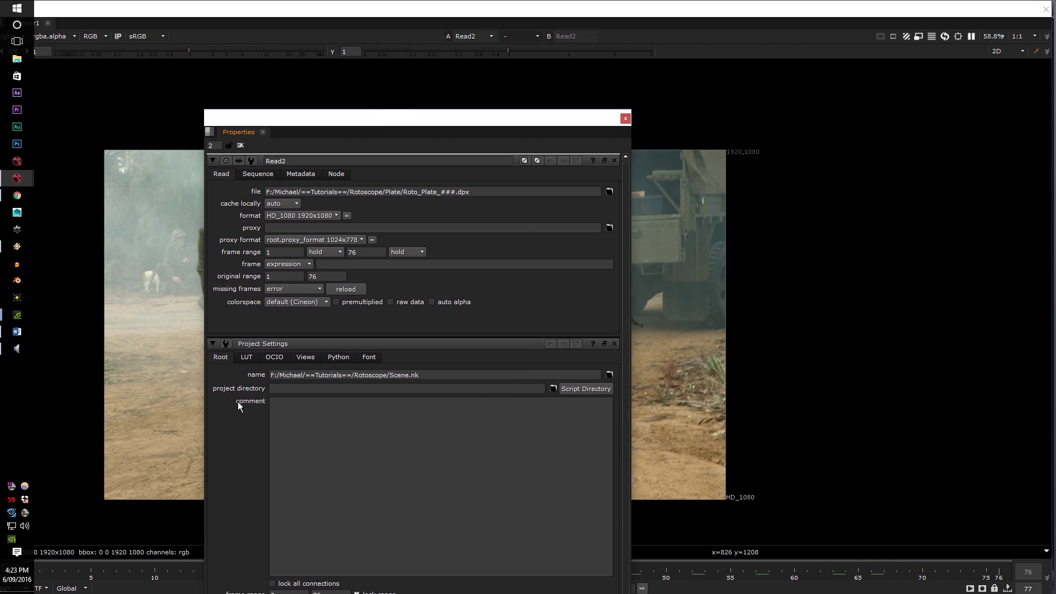
pyautogui.moveTo(373, 110); pyautogui.dragTo(360, 29)
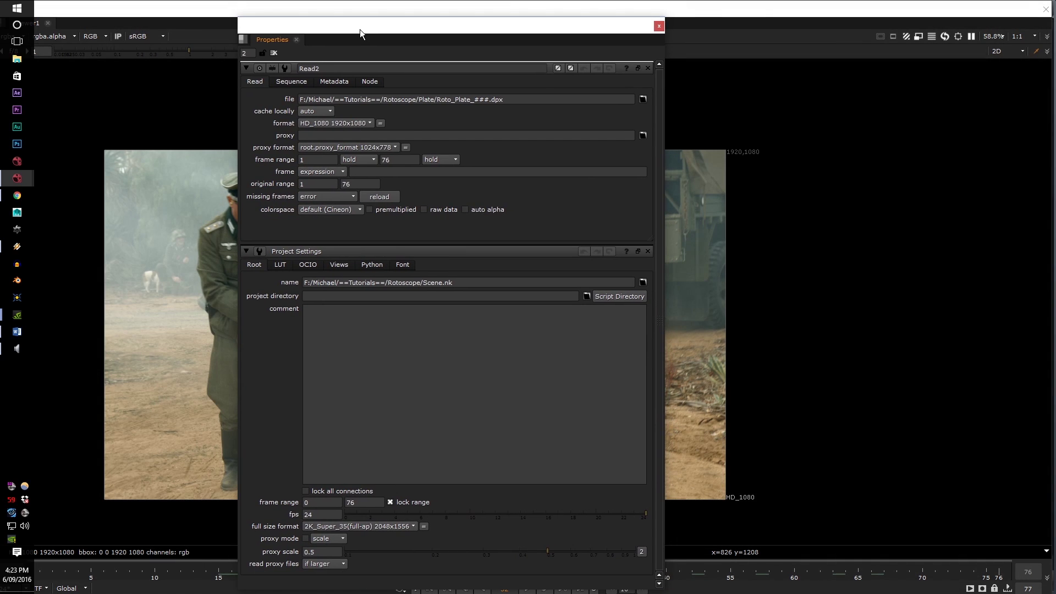
# Step: Set the full size format to HD_1080 1920x1080 and the frame rate to 23 fps
pyautogui.click(416, 527)
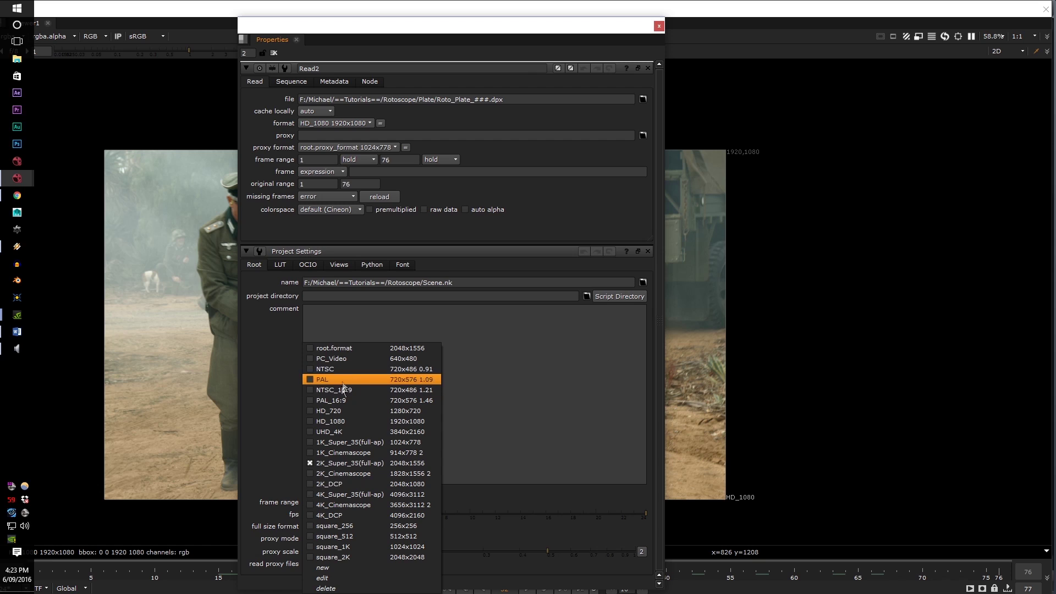
pyautogui.click(342, 420)
pyautogui.doubleClick(319, 514)
pyautogui.write('23')
pyautogui.press('Return')
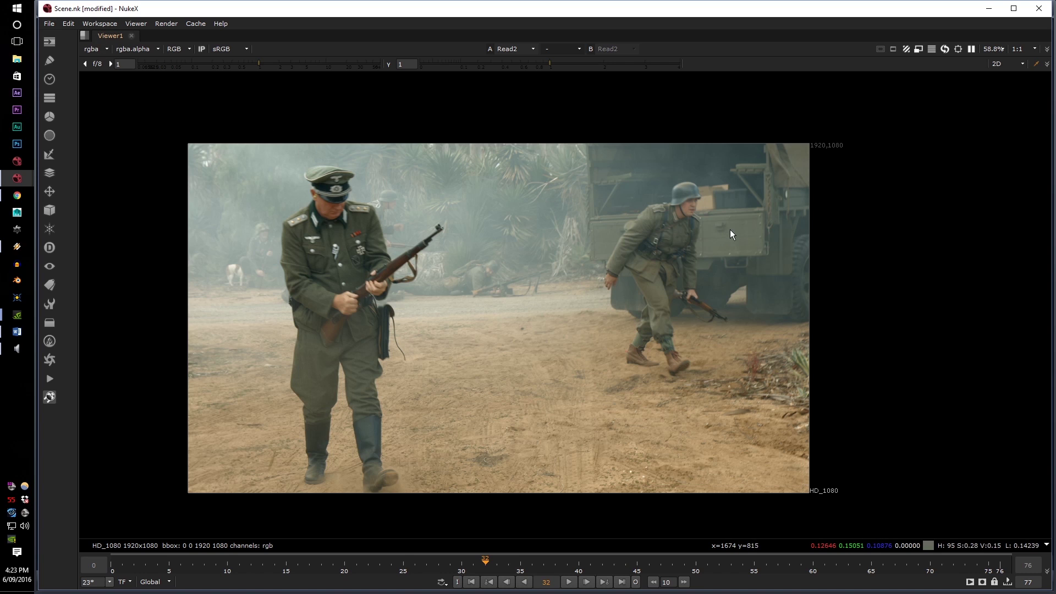
# Step: Zoom and pan the plate in the viewer, then switch to the Animation workspace
pyautogui.scroll(2, 510, 249)
pyautogui.moveTo(435, 242); pyautogui.dragTo(457, 226, button='middle')
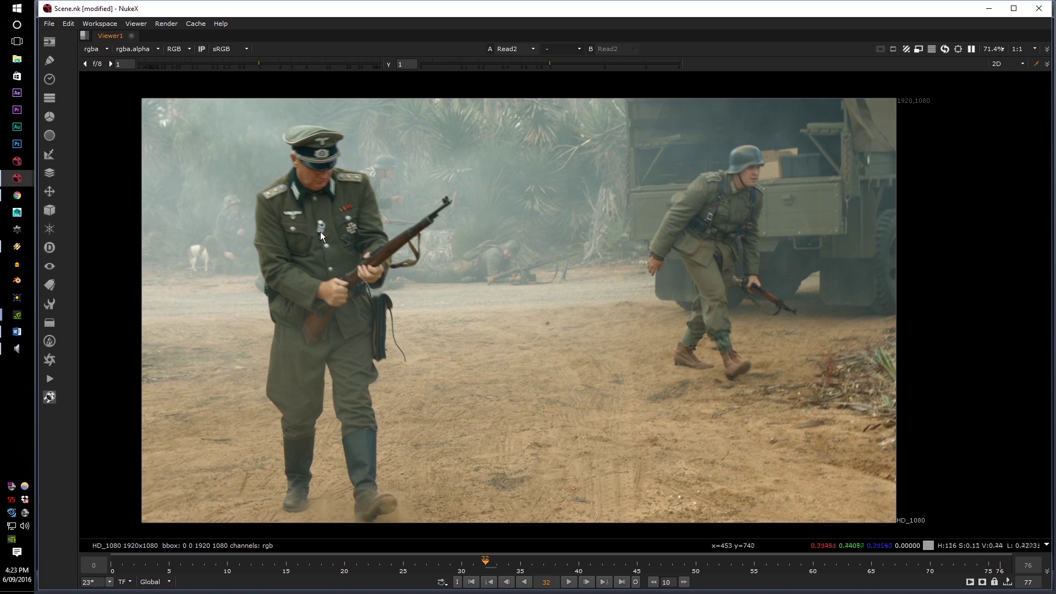
pyautogui.click(100, 24)
pyautogui.click(132, 119)
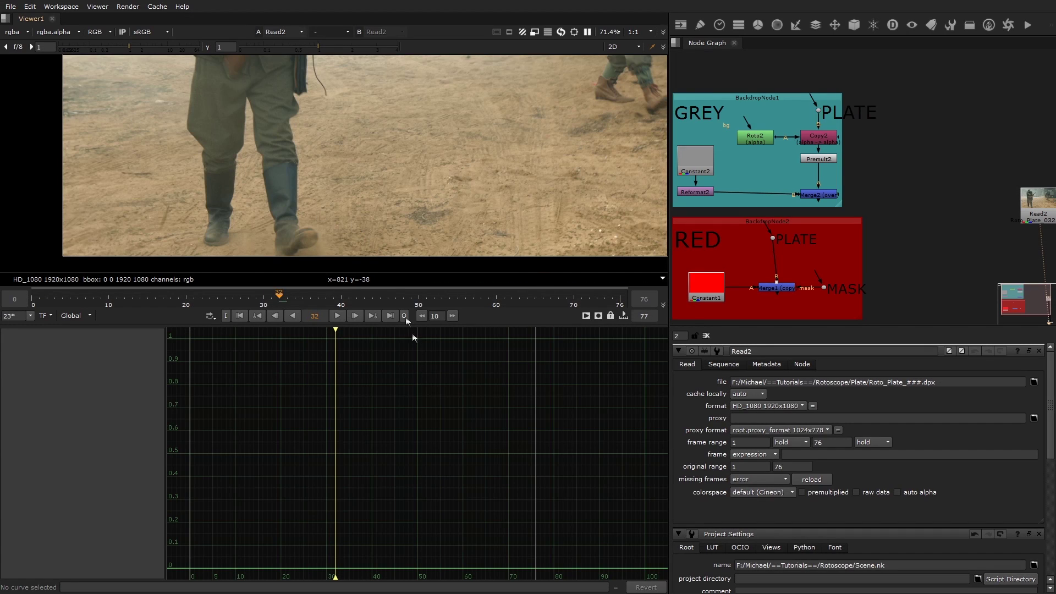
# Step: Zoom and pan the Node Graph to centre the Read node
pyautogui.scroll(-3, 352, 159)
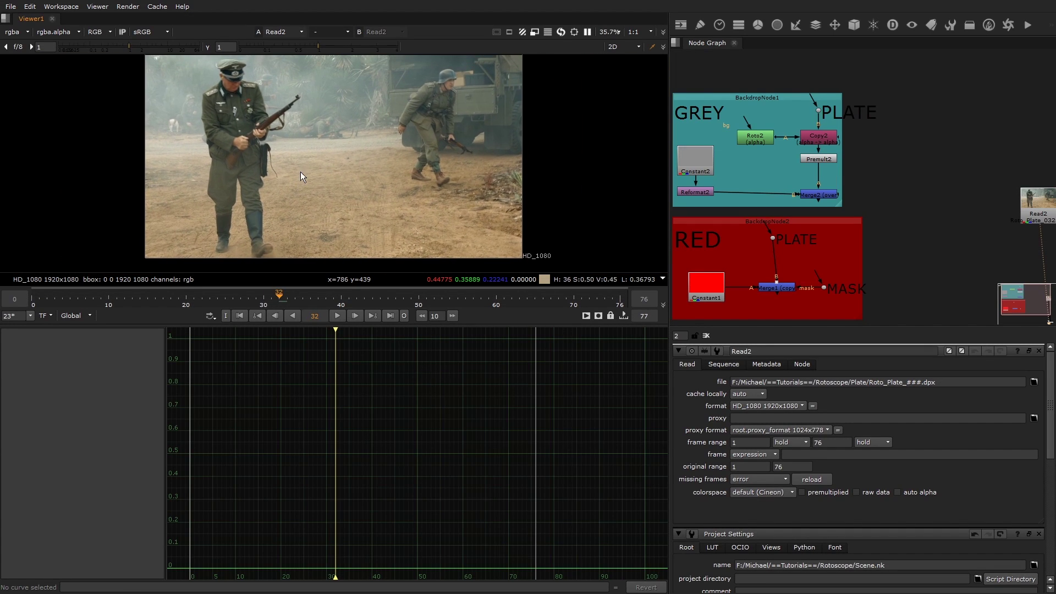
pyautogui.scroll(-3, 851, 196)
pyautogui.scroll(2, 352, 146)
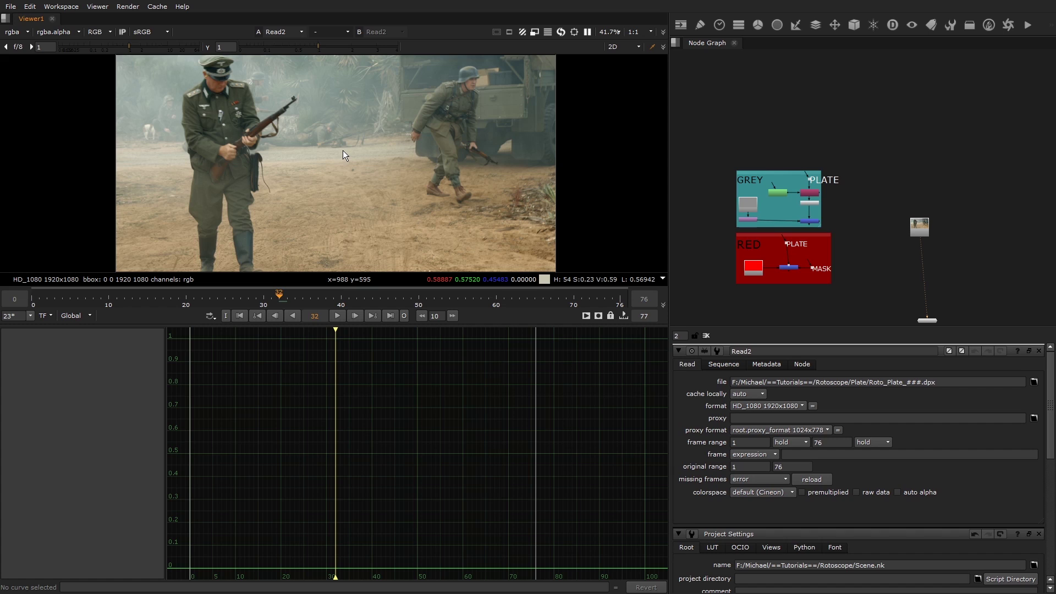
pyautogui.scroll(5, 767, 199)
pyautogui.scroll(-3, 766, 199)
pyautogui.moveTo(686, 167); pyautogui.dragTo(545, 109, button='middle')
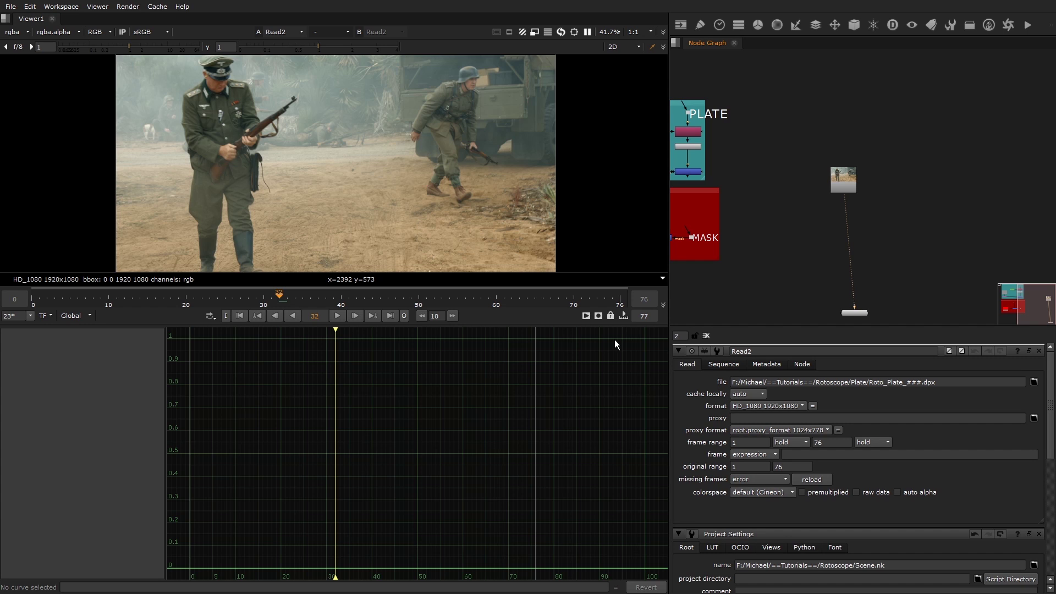
pyautogui.click(61, 6)
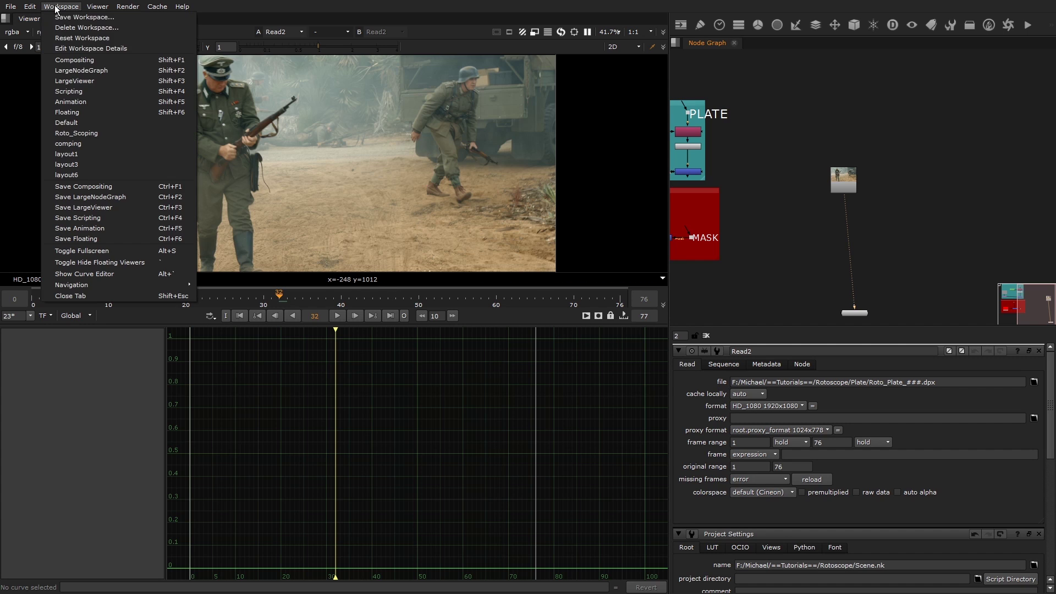
# Step: Restore the Default workspace and close the Curve Editor panel
pyautogui.click(82, 104)
pyautogui.moveTo(331, 404); pyautogui.dragTo(348, 404, button='middle')
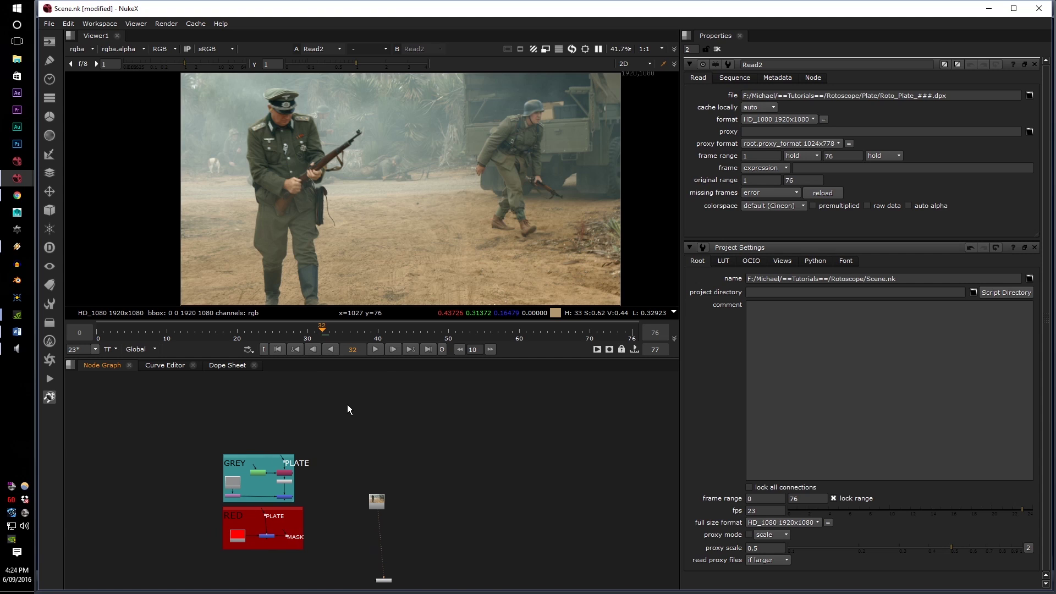
pyautogui.click(192, 366)
# Step: Float the Properties pane away, close the empty right pane, and enlarge the viewer over the Node Graph
pyautogui.rightClick(717, 36)
pyautogui.click(725, 69)
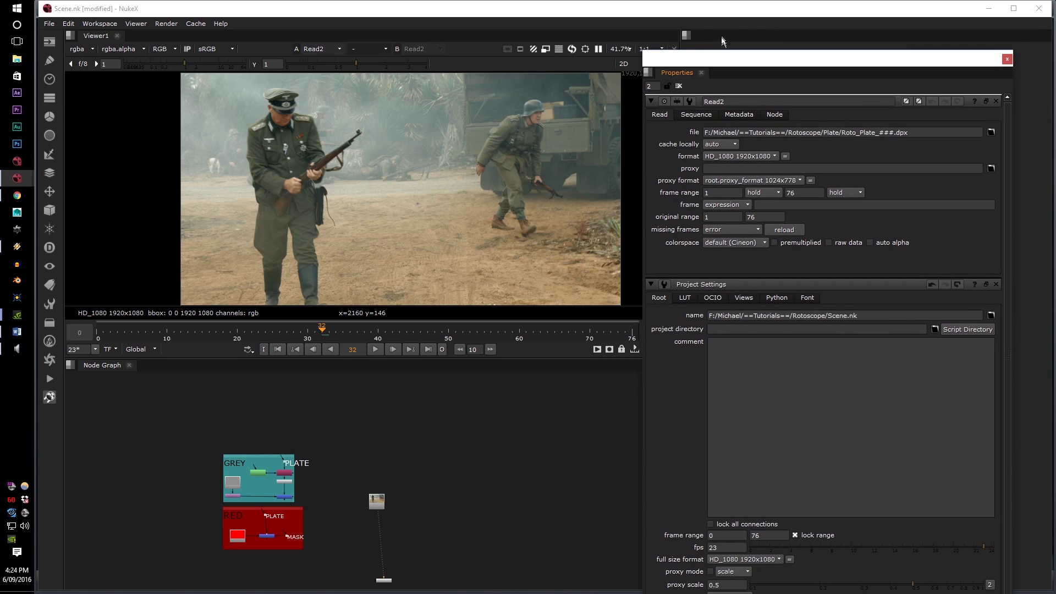
pyautogui.moveTo(809, 61); pyautogui.dragTo(847, 55)
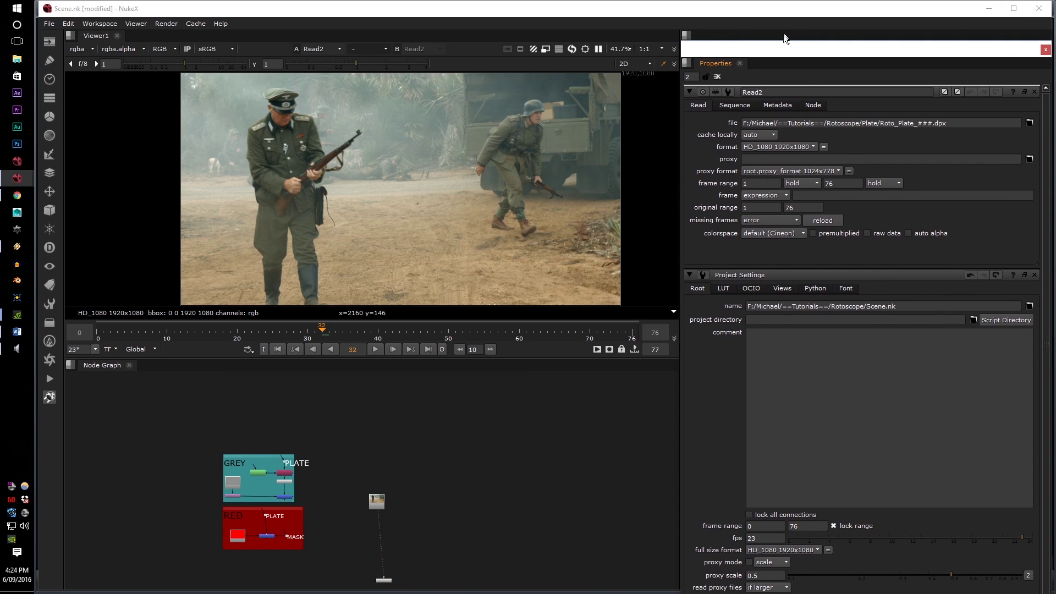
pyautogui.rightClick(707, 35)
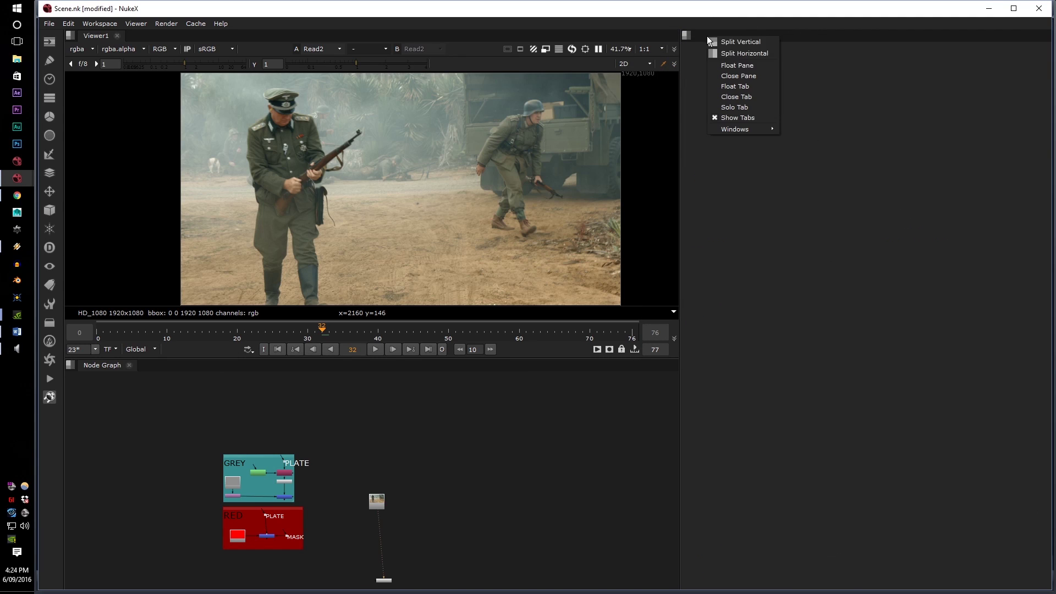
pyautogui.click(719, 68)
pyautogui.moveTo(116, 358); pyautogui.dragTo(154, 546)
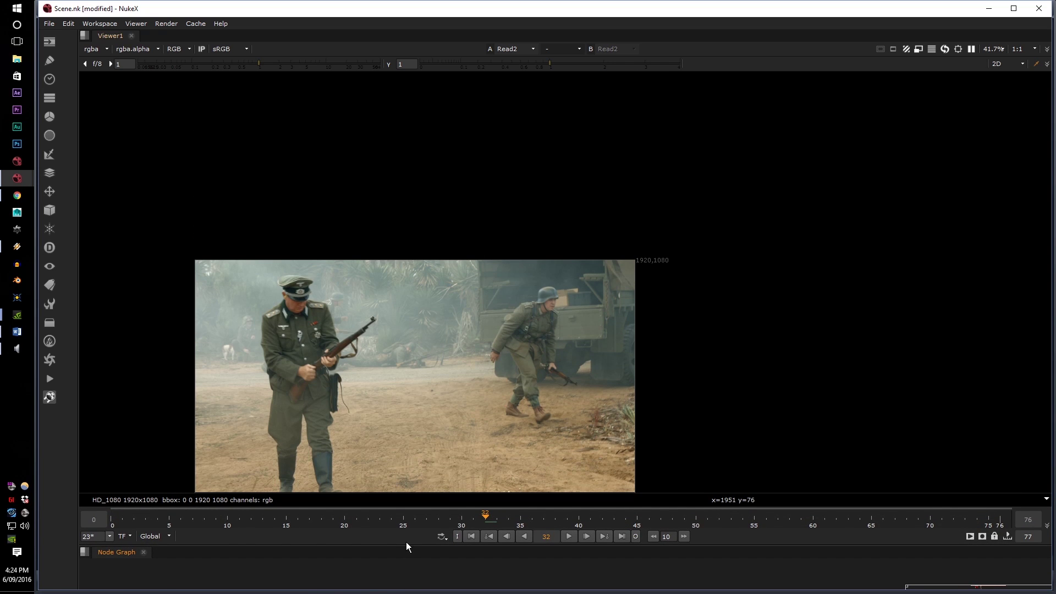
# Step: Dock the Node Graph to the right of the viewer and widen the viewer
pyautogui.moveTo(404, 537); pyautogui.dragTo(405, 530)
pyautogui.moveTo(405, 561); pyautogui.dragTo(515, 476, button='middle')
pyautogui.scroll(5, 493, 561)
pyautogui.scroll(-4, 493, 560)
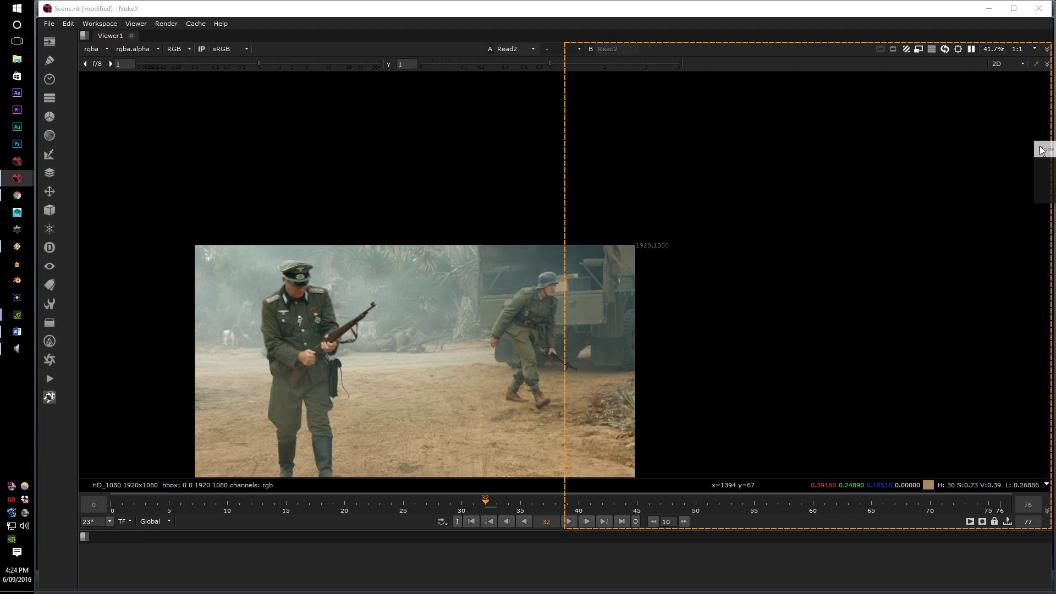
pyautogui.moveTo(102, 537); pyautogui.dragTo(1023, 220)
pyautogui.moveTo(566, 201); pyautogui.dragTo(821, 212)
pyautogui.moveTo(939, 226); pyautogui.dragTo(786, 404, button='middle')
# Step: Frame the plate and nodes, then collapse the tools panel to widen the viewer
pyautogui.scroll(5, 962, 349)
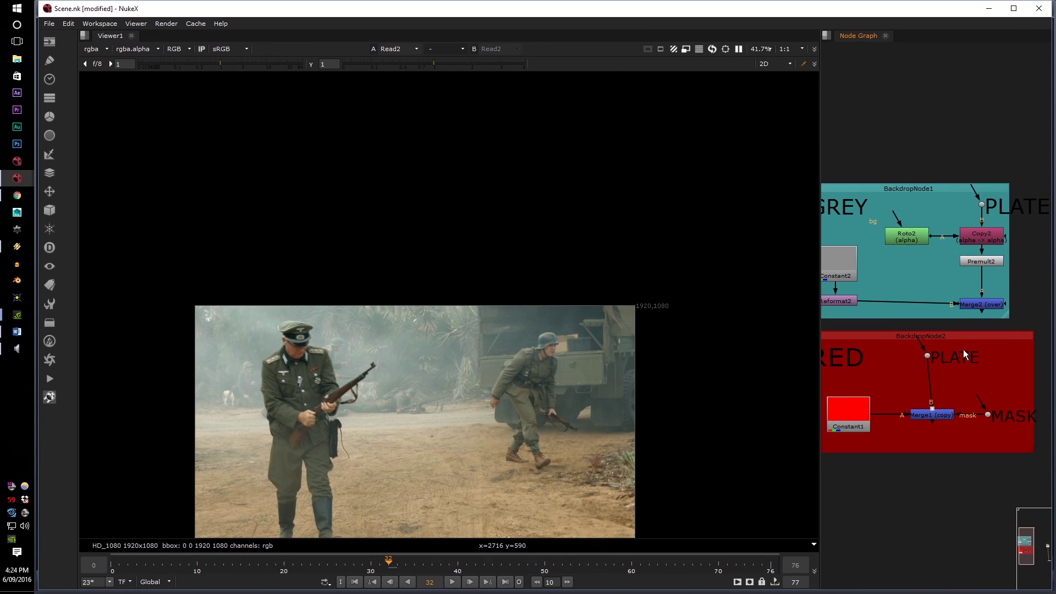
pyautogui.scroll(-4, 968, 355)
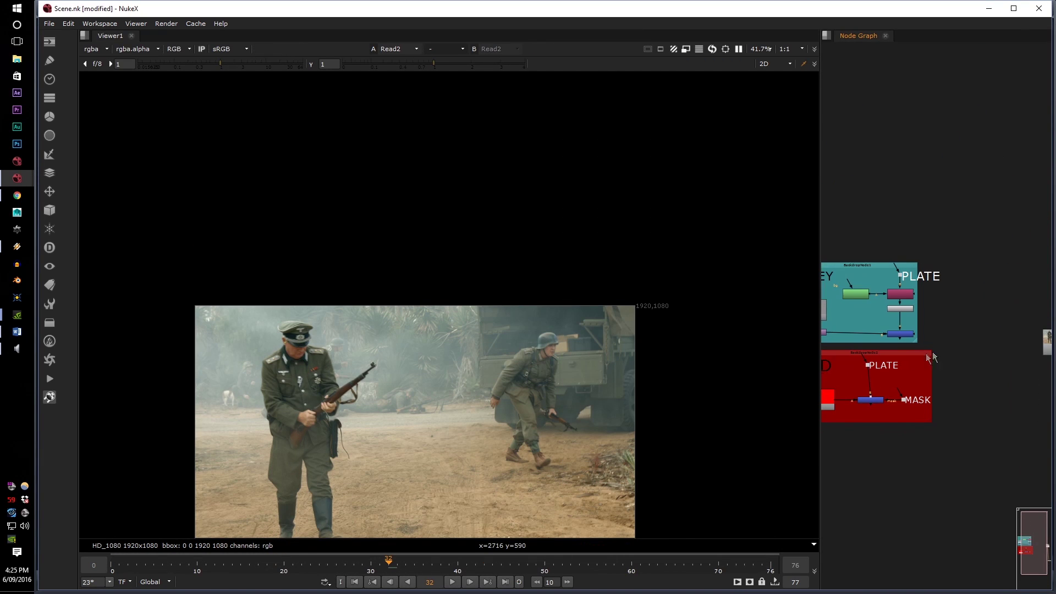
pyautogui.scroll(3, 416, 296)
pyautogui.scroll(1, 416, 292)
pyautogui.moveTo(414, 294); pyautogui.dragTo(445, 247, button='middle')
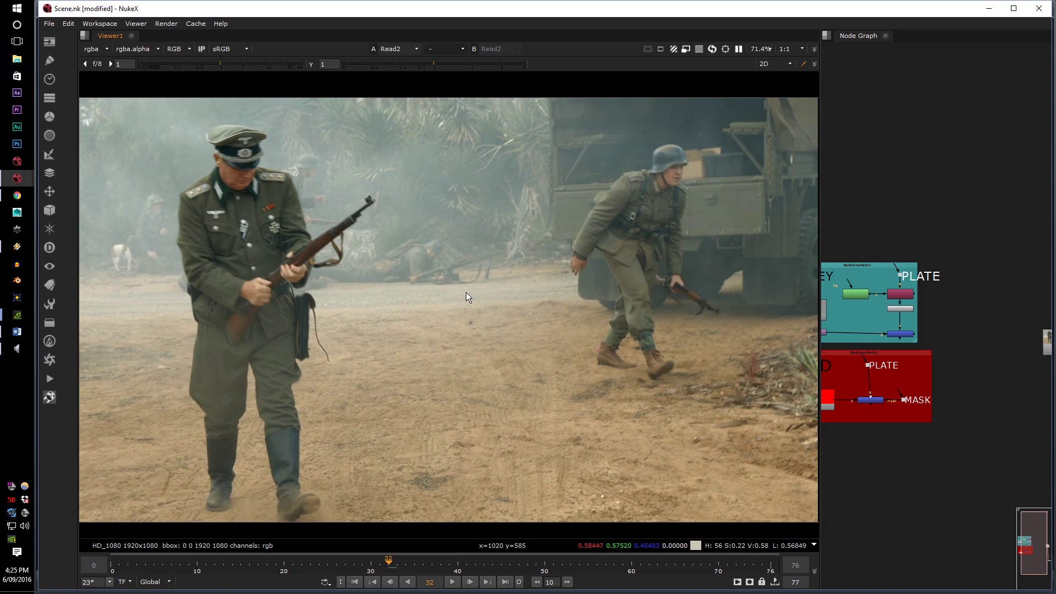
pyautogui.scroll(-2, 429, 290)
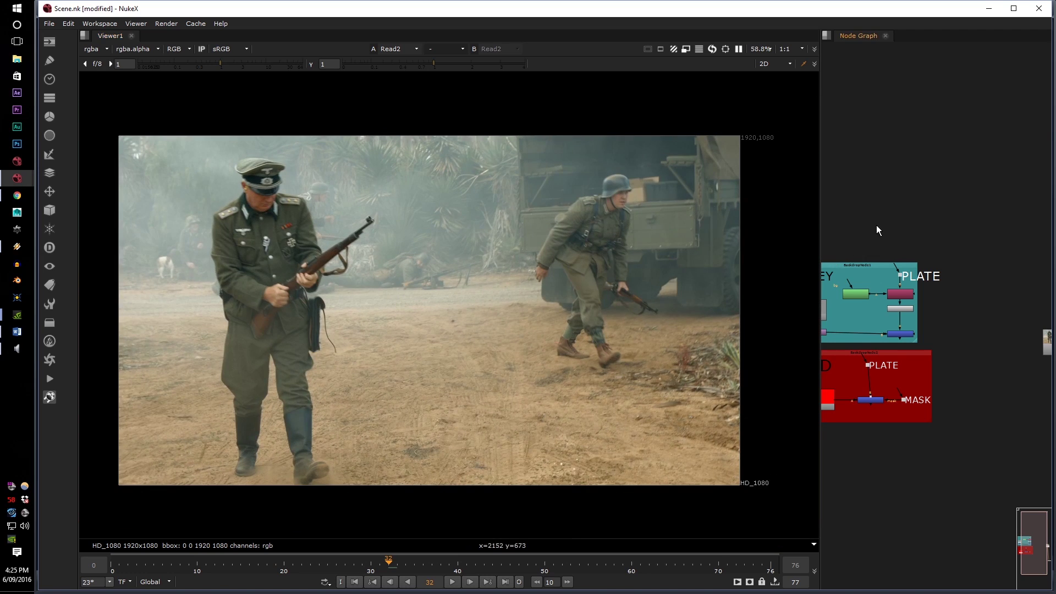
pyautogui.moveTo(876, 225); pyautogui.dragTo(884, 218, button='middle')
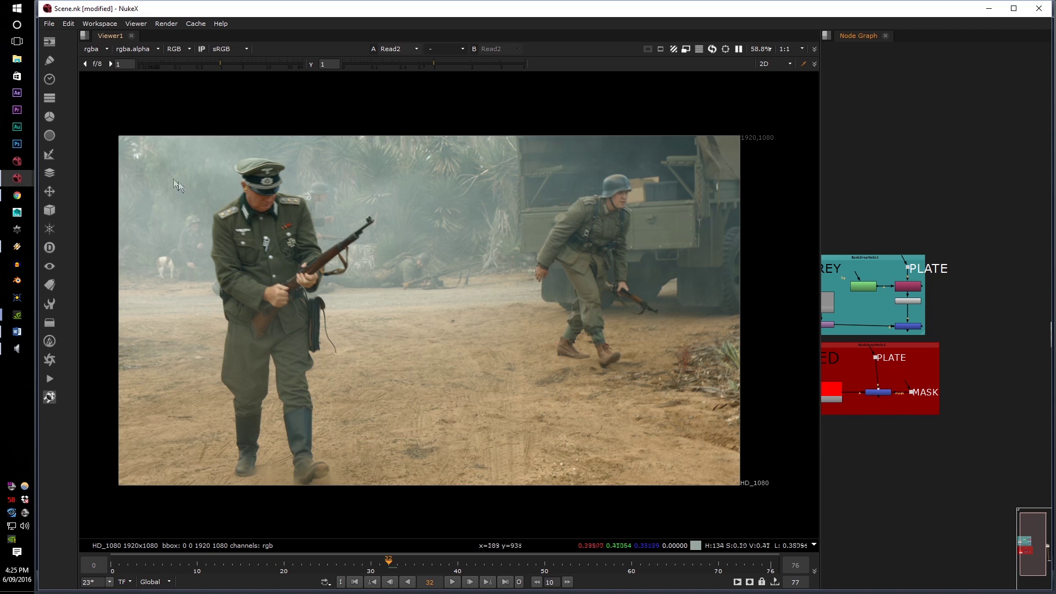
pyautogui.moveTo(78, 117); pyautogui.dragTo(39, 126)
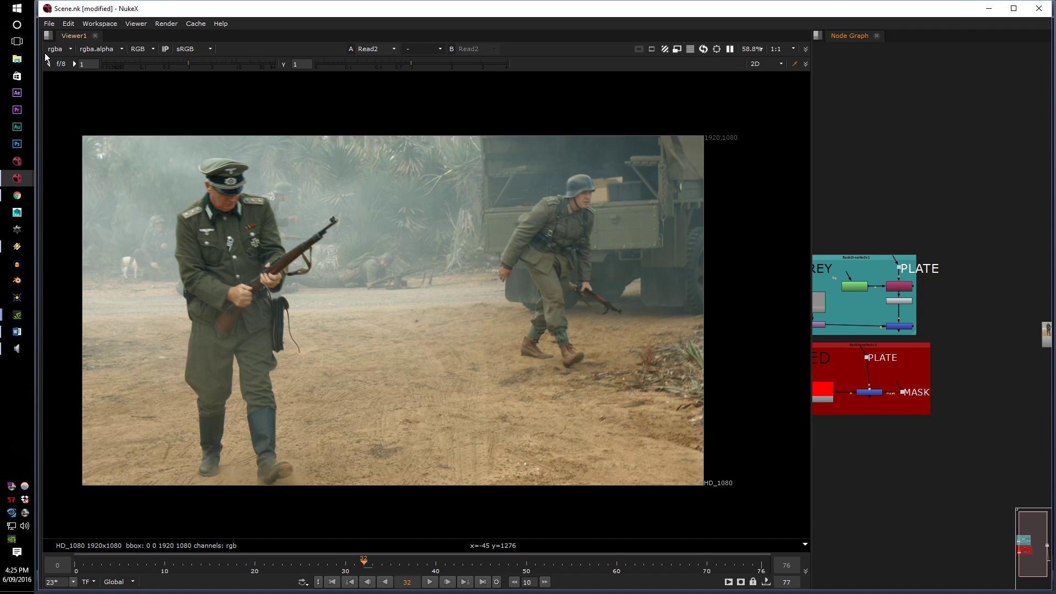
pyautogui.moveTo(487, 179); pyautogui.dragTo(517, 179, button='middle')
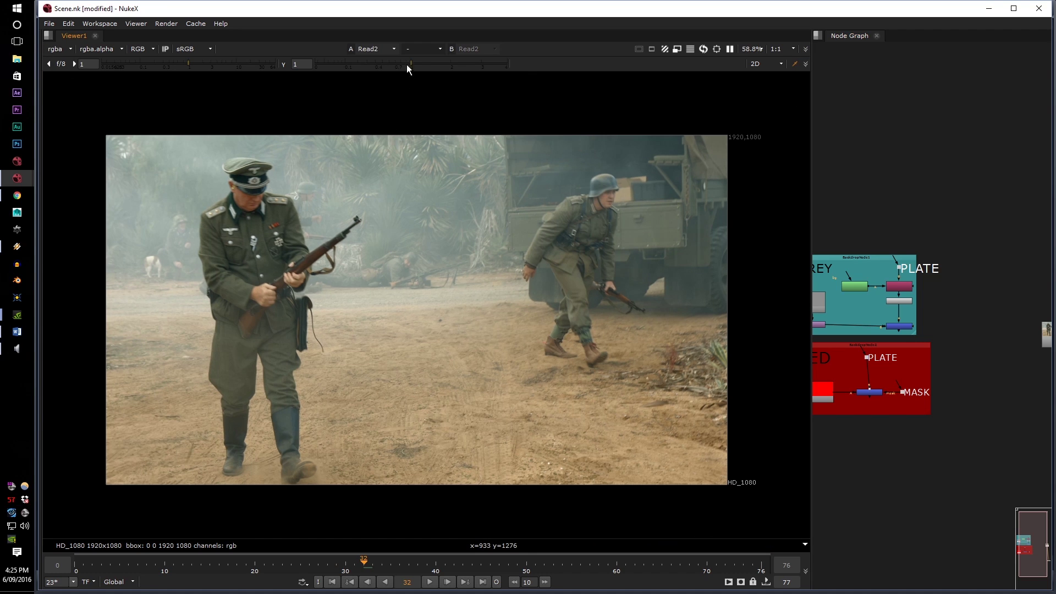
# Step: Split an empty pane beside the viewer into top and bottom halves, then reframe the plate
pyautogui.rightClick(395, 35)
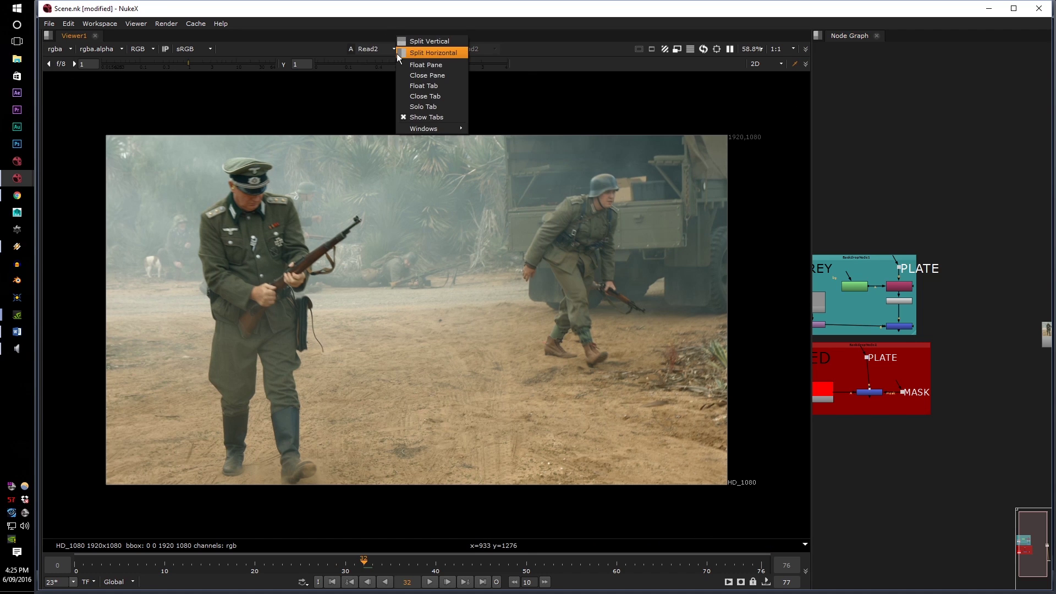
pyautogui.click(398, 53)
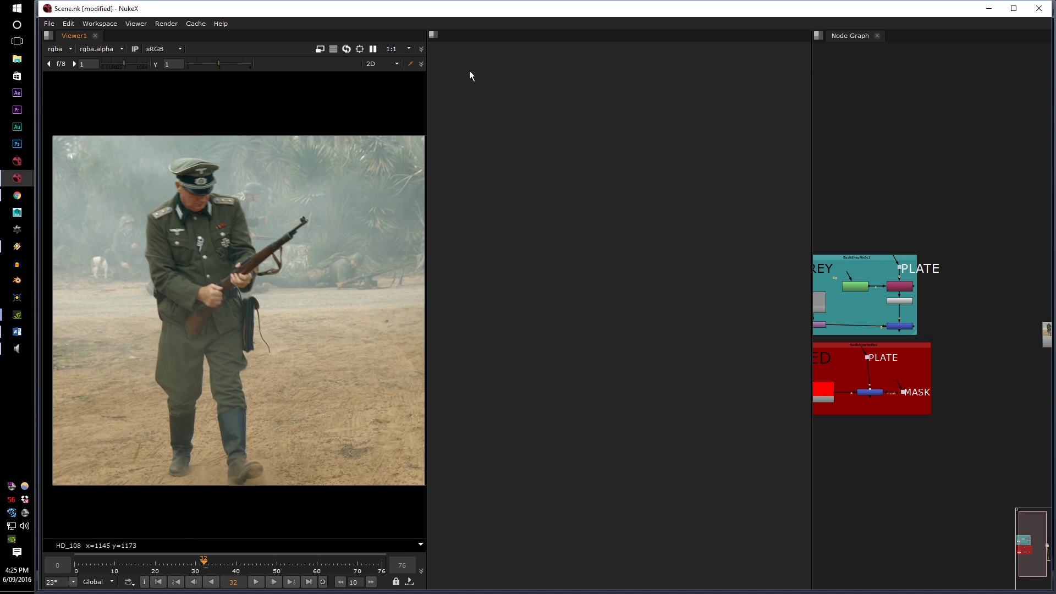
pyautogui.click(435, 32)
pyautogui.click(444, 35)
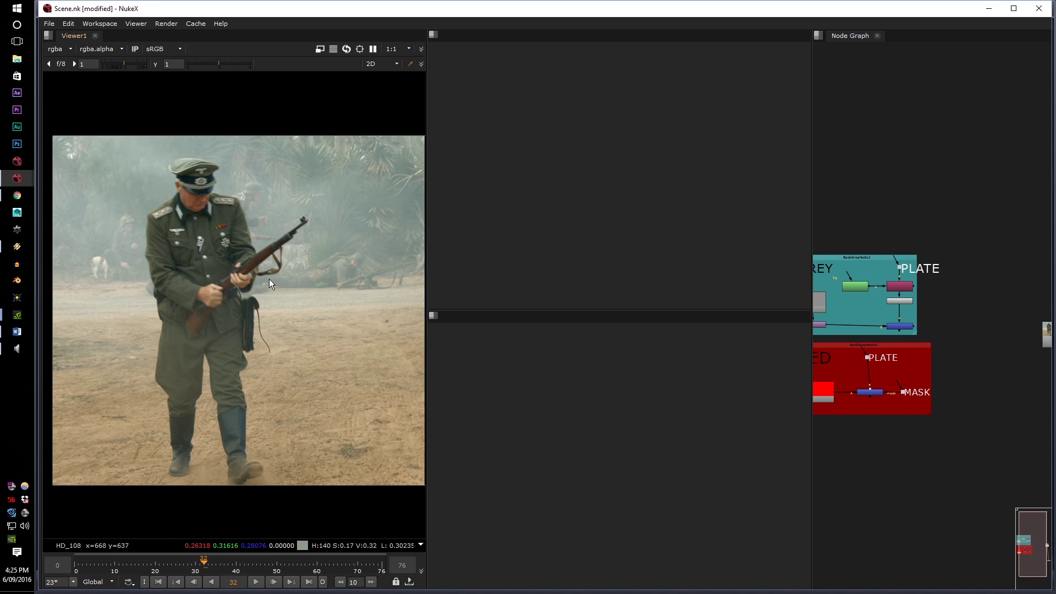
pyautogui.moveTo(269, 279); pyautogui.dragTo(202, 277, button='middle')
pyautogui.scroll(-2, 284, 267)
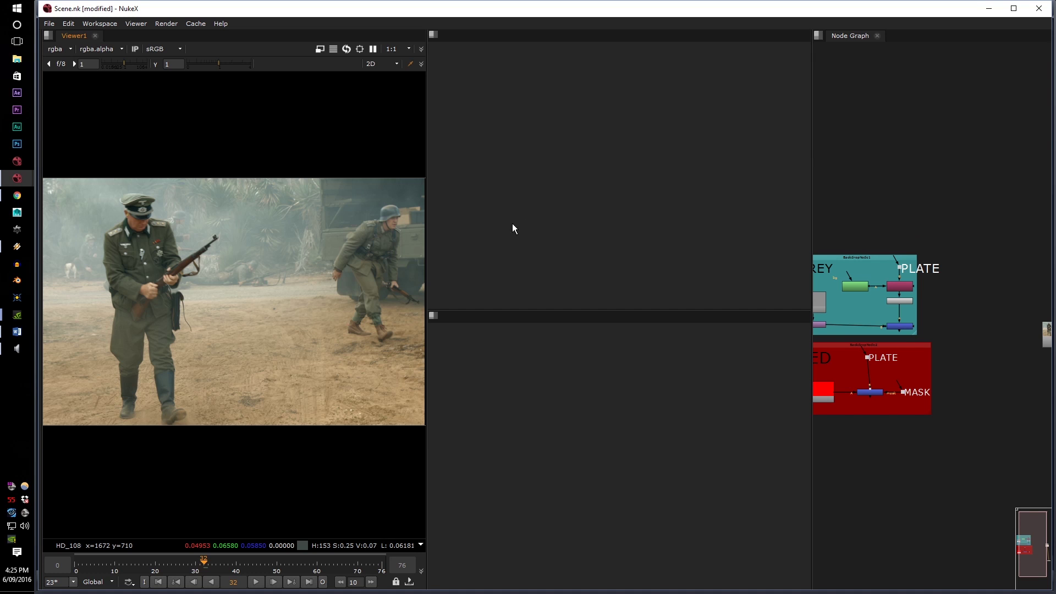
pyautogui.moveTo(134, 282); pyautogui.dragTo(199, 270, button='middle')
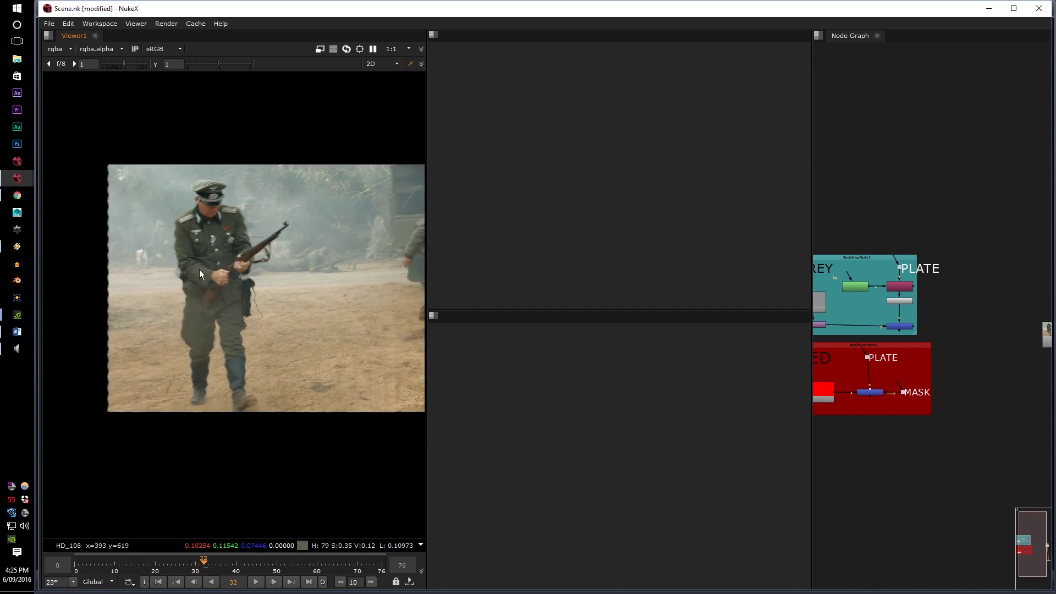
pyautogui.scroll(6, 219, 178)
pyautogui.moveTo(219, 178); pyautogui.dragTo(243, 267, button='middle')
pyautogui.scroll(3, 243, 268)
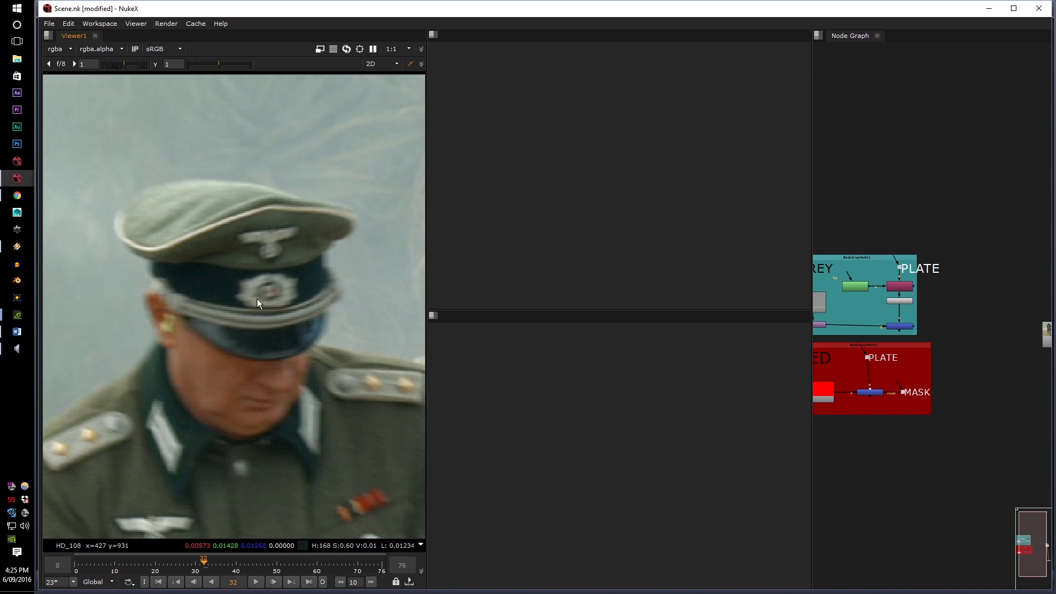
pyautogui.scroll(-3, 221, 215)
pyautogui.scroll(3, 193, 219)
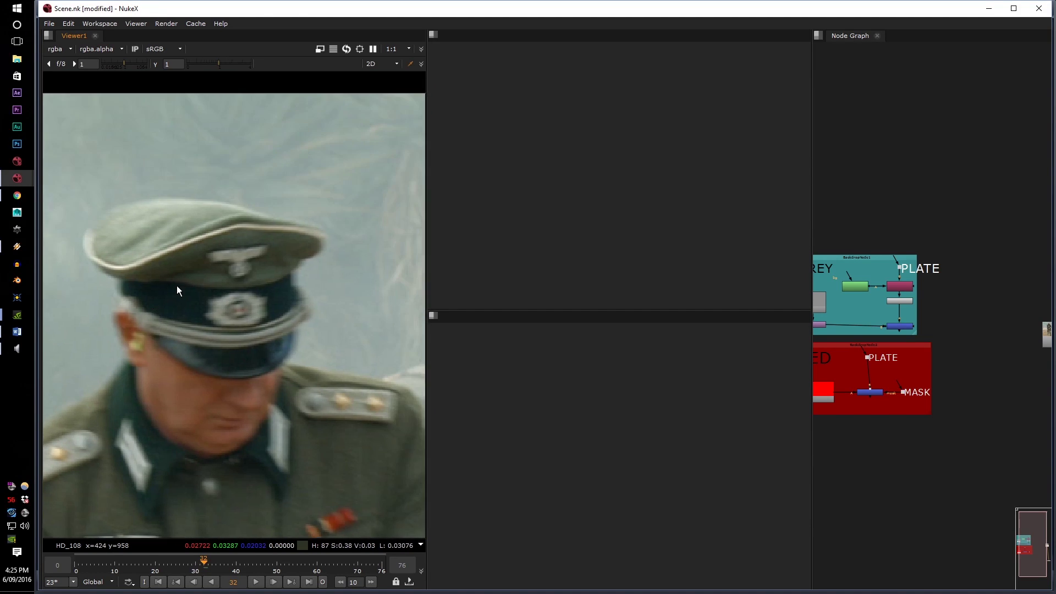
pyautogui.scroll(-4, 181, 275)
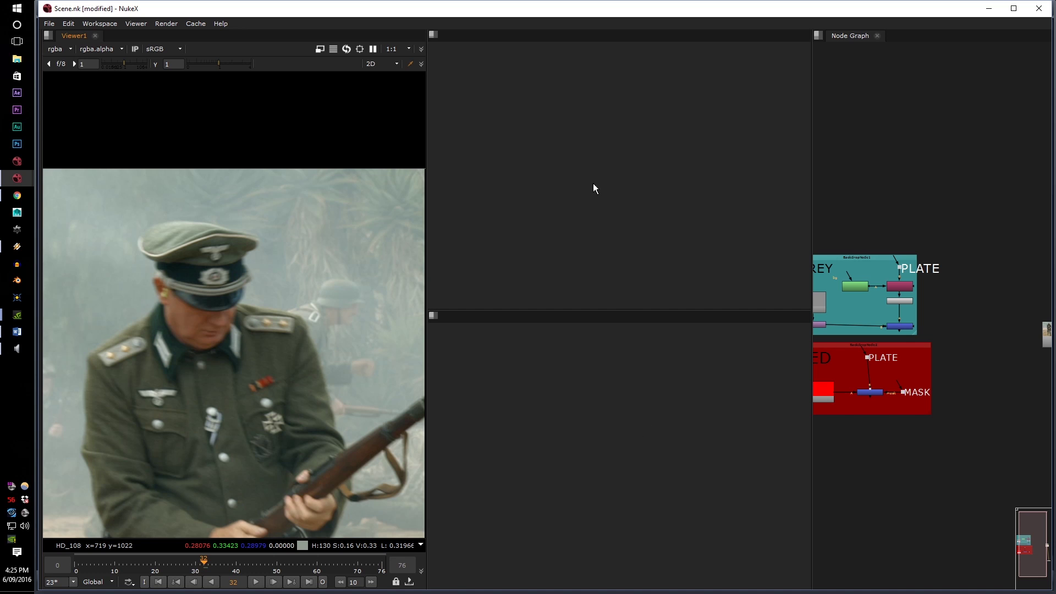
pyautogui.scroll(5, 190, 292)
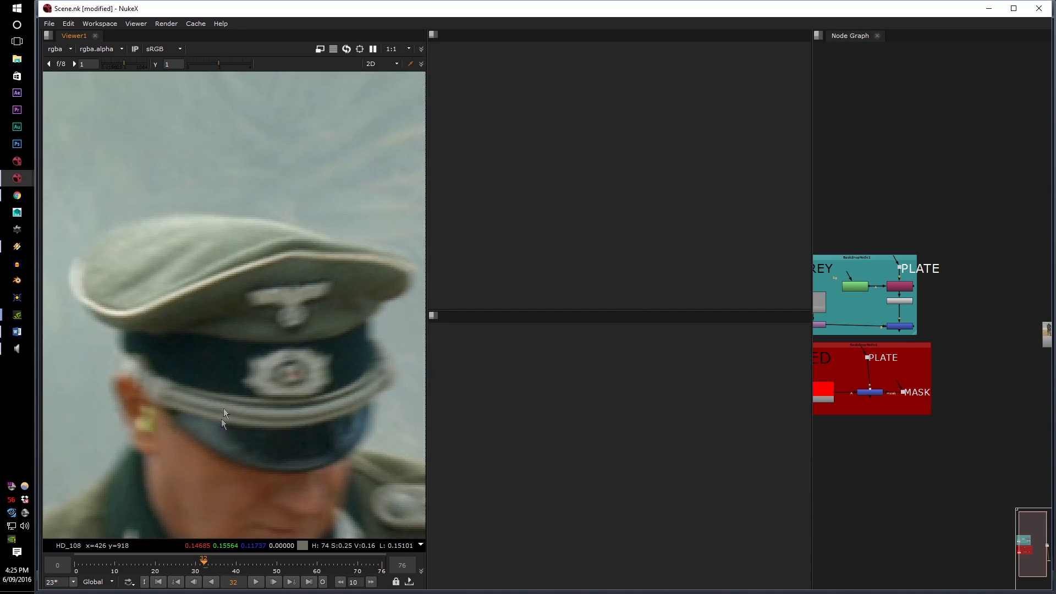
pyautogui.scroll(4, 156, 325)
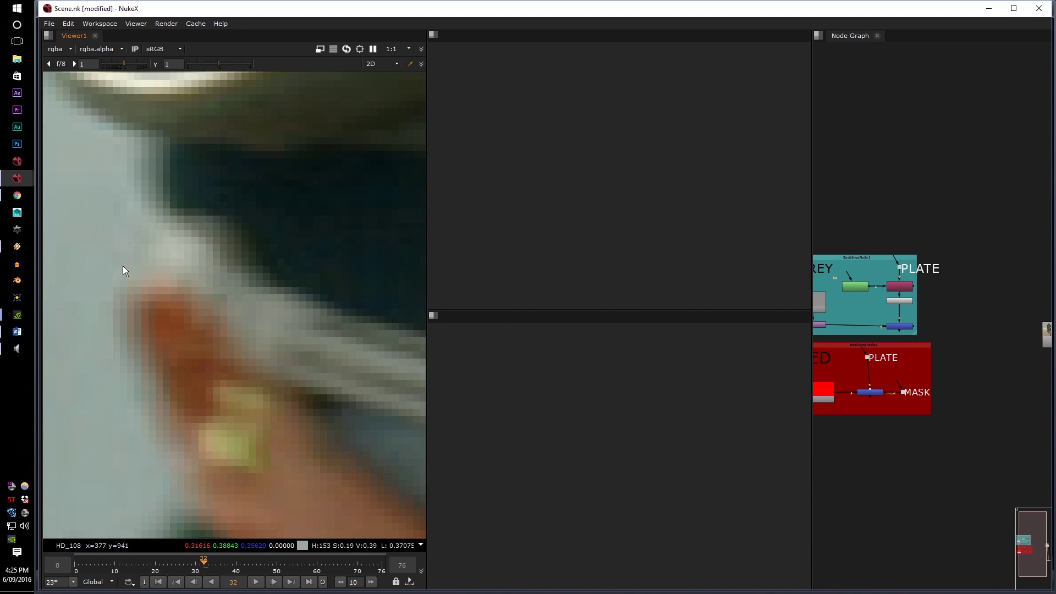
pyautogui.scroll(-4, 124, 266)
pyautogui.scroll(2, 250, 248)
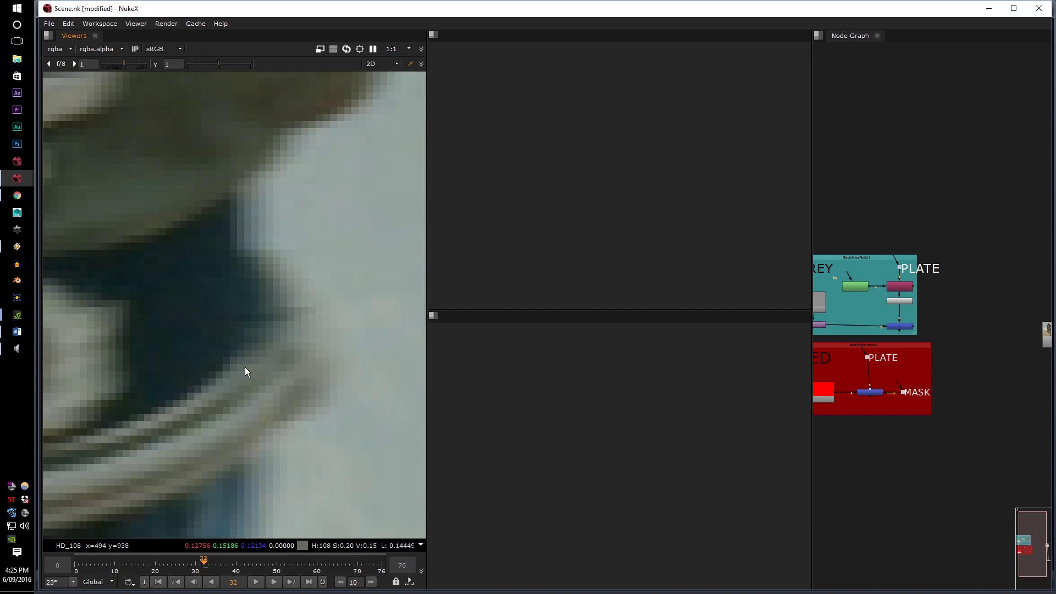
pyautogui.scroll(-4, 245, 363)
pyautogui.moveTo(201, 327); pyautogui.dragTo(174, 253, button='middle')
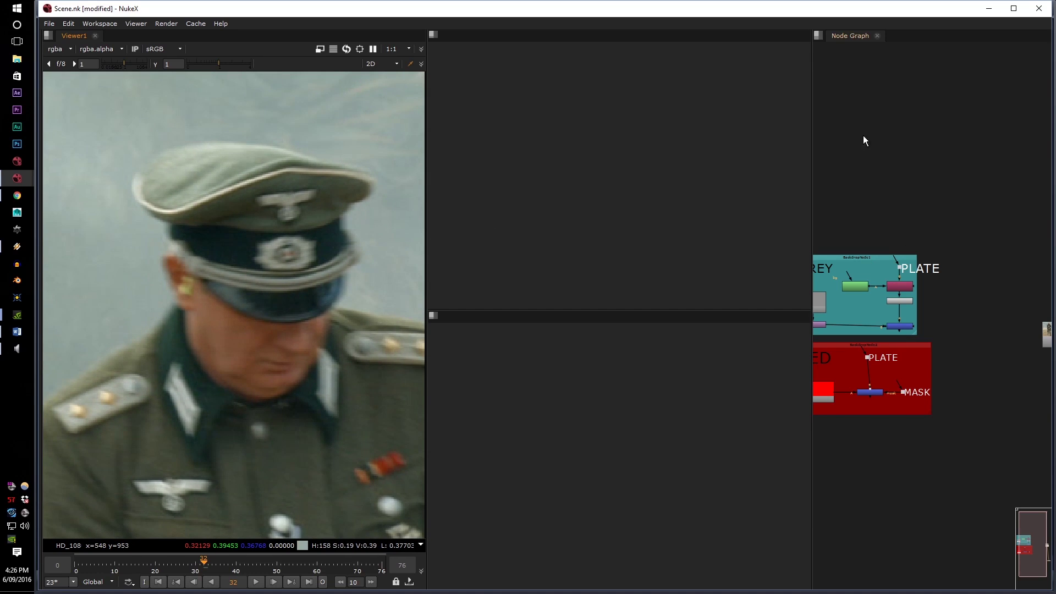
pyautogui.moveTo(927, 194); pyautogui.dragTo(892, 187, button='middle')
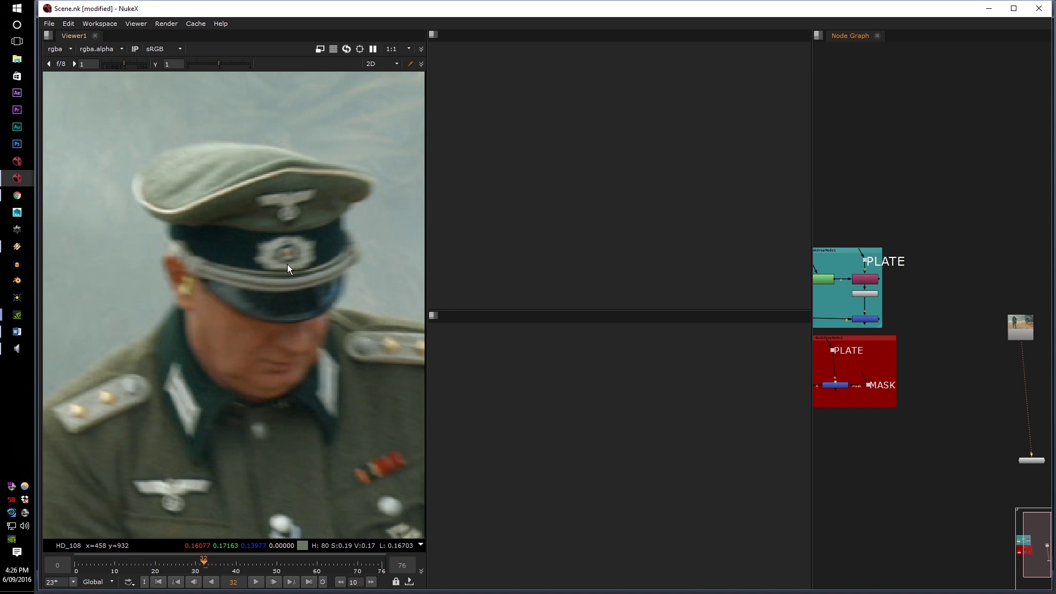
pyautogui.scroll(-2, 283, 264)
pyautogui.scroll(4, 257, 272)
pyautogui.scroll(-2, 240, 275)
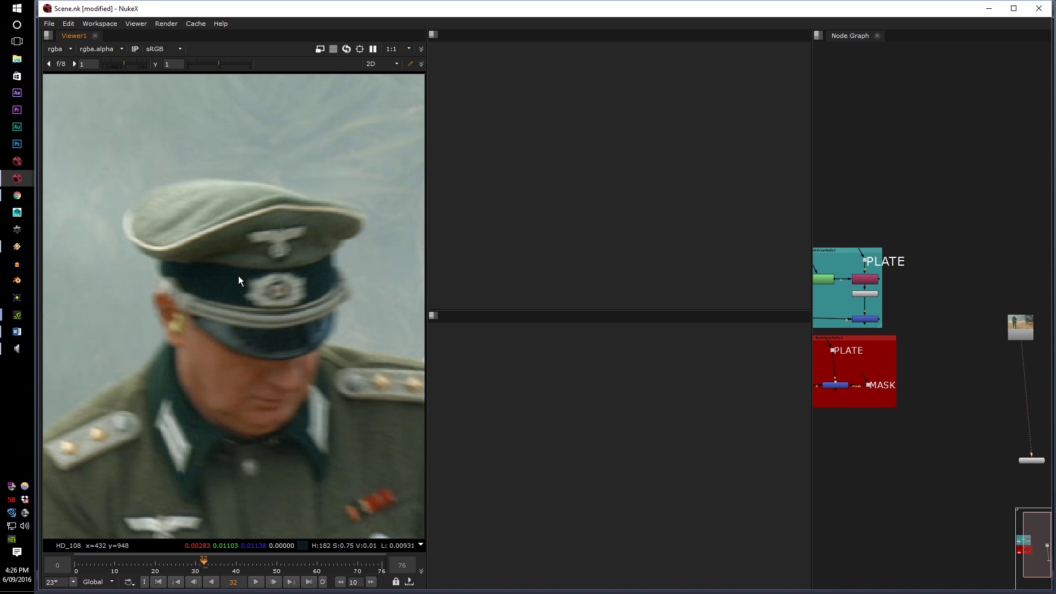
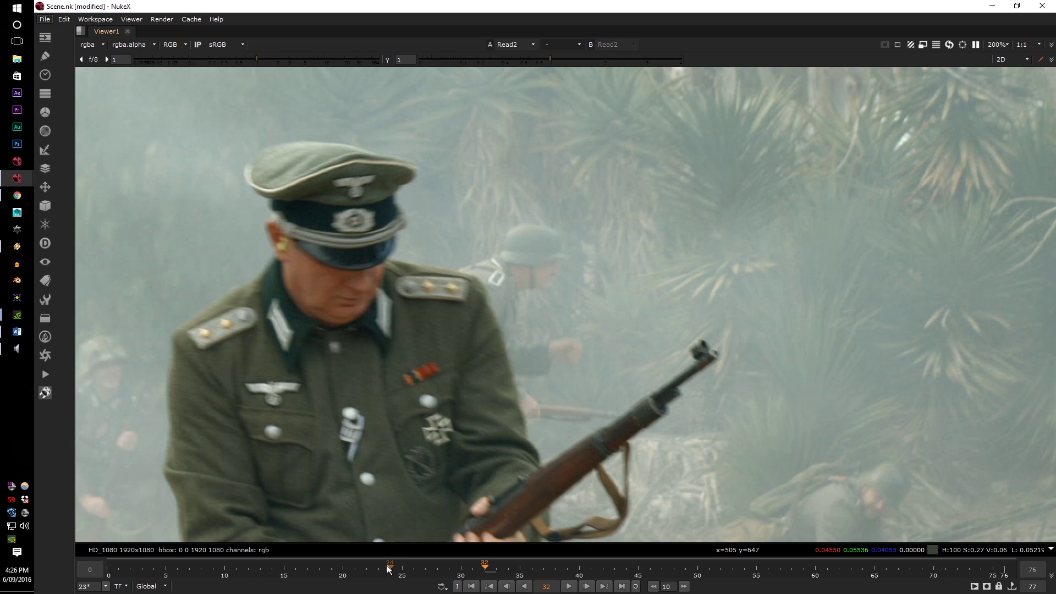
# Step: Restore the timeline to the full 0–76 frame range and fit the plate in the viewer
pyautogui.scroll(-6, 387, 565)
pyautogui.scroll(-3, 503, 572)
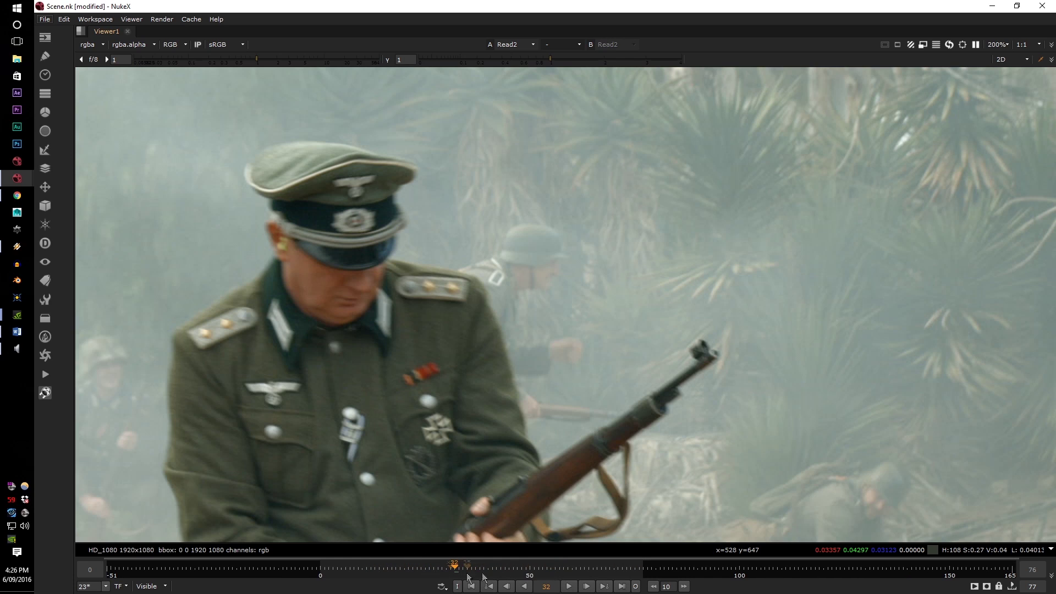
pyautogui.scroll(2, 586, 575)
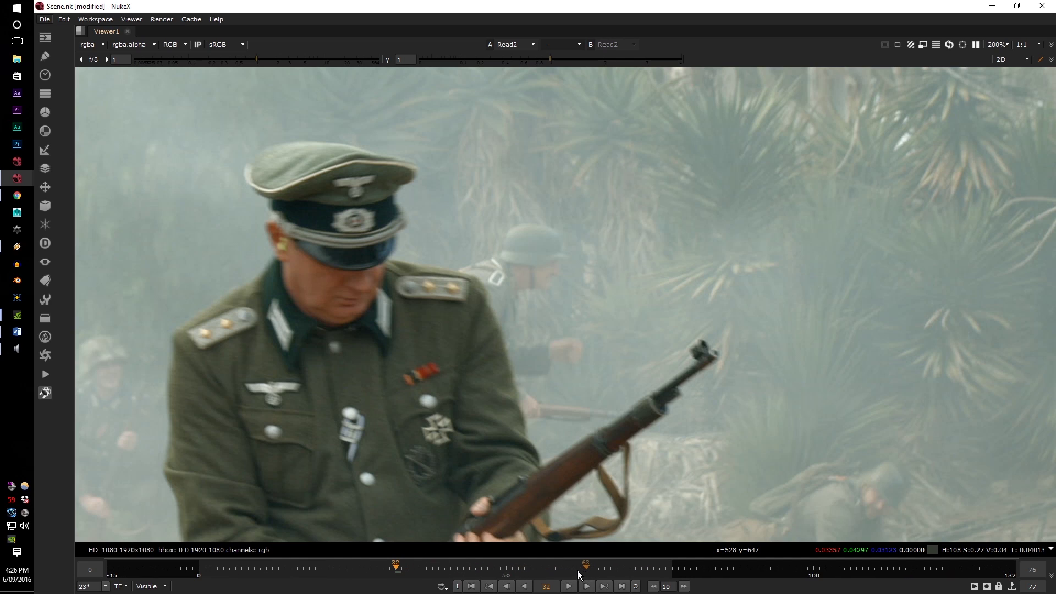
pyautogui.middleClick(524, 578)
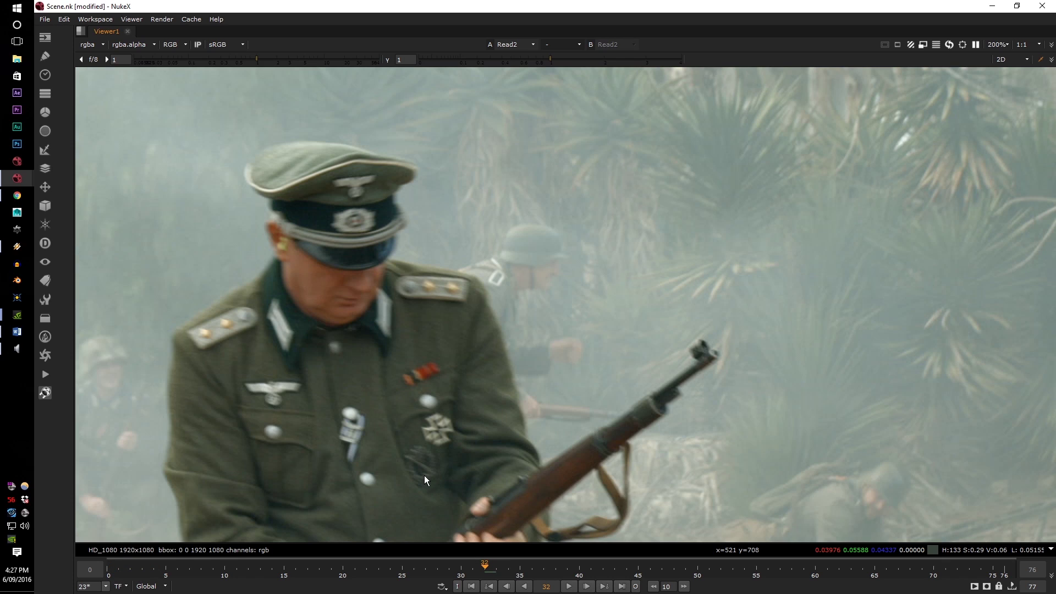
pyautogui.scroll(-2, 348, 568)
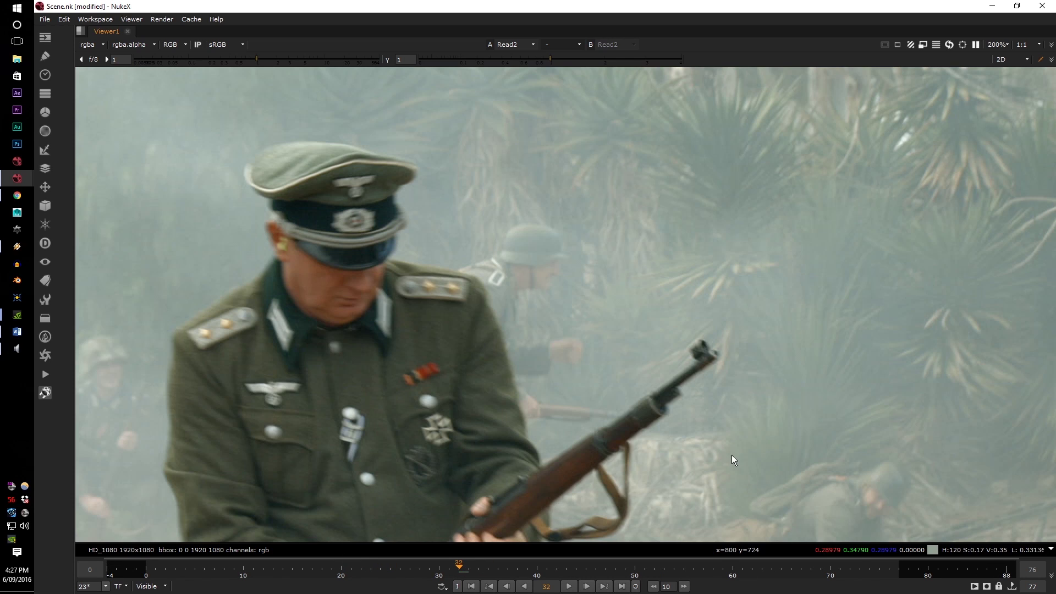
pyautogui.middleClick(529, 563)
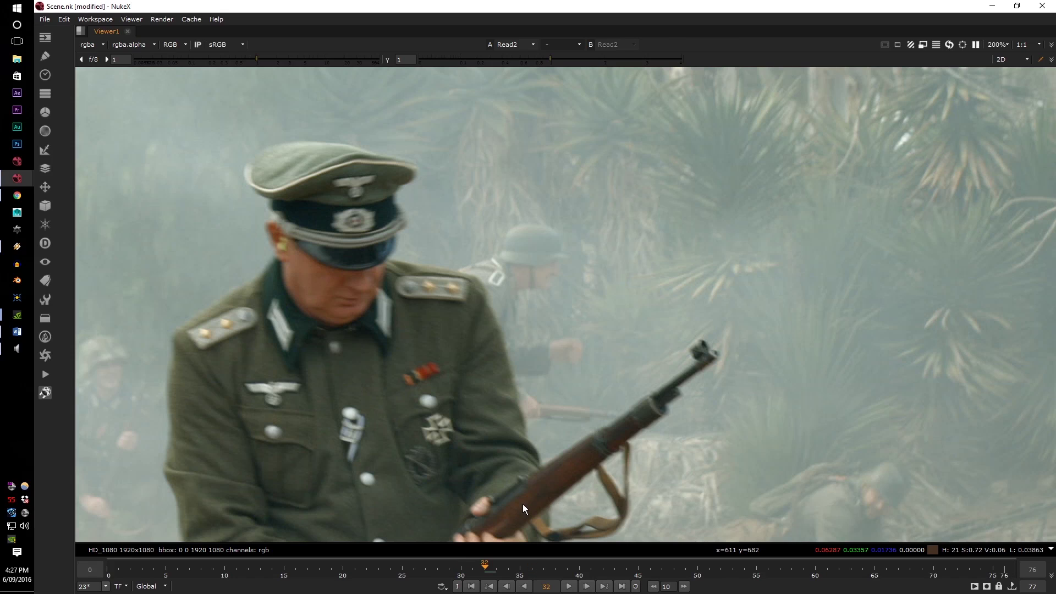
pyautogui.press('f')
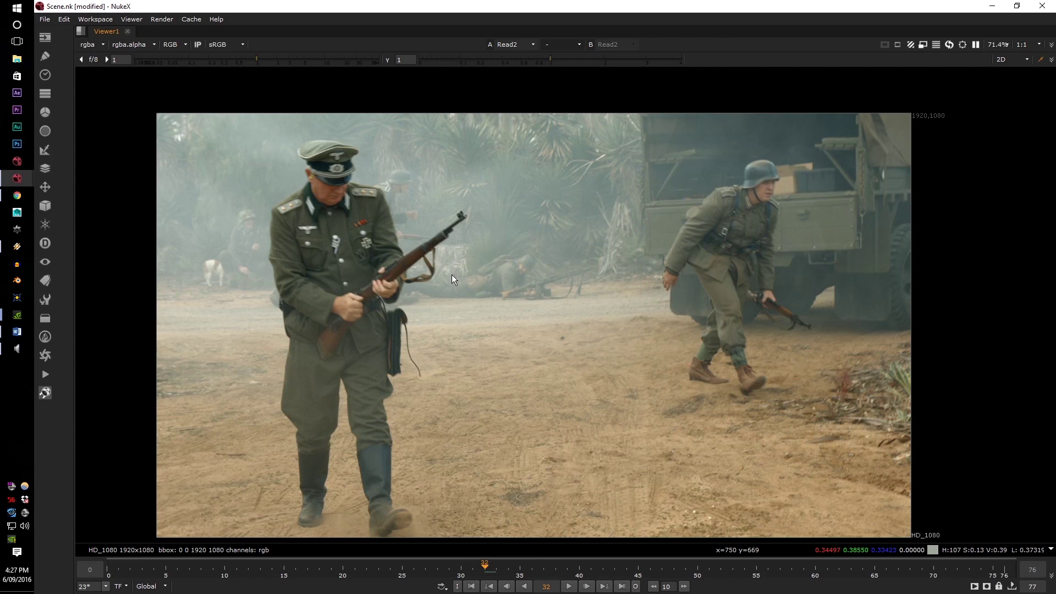
pyautogui.moveTo(451, 275); pyautogui.dragTo(544, 281, button='middle')
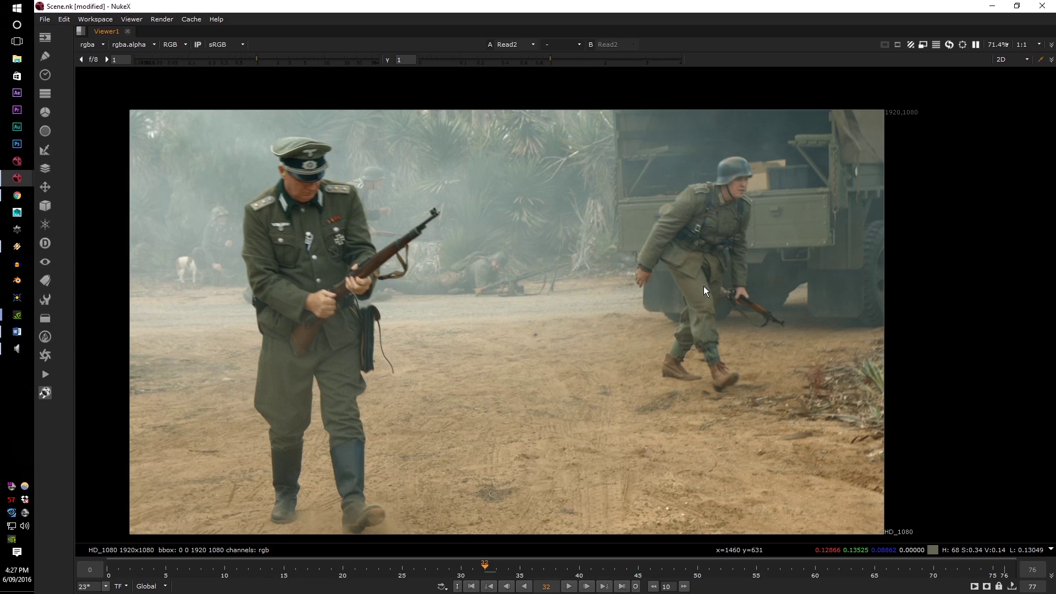
pyautogui.moveTo(673, 343); pyautogui.dragTo(702, 337, button='middle')
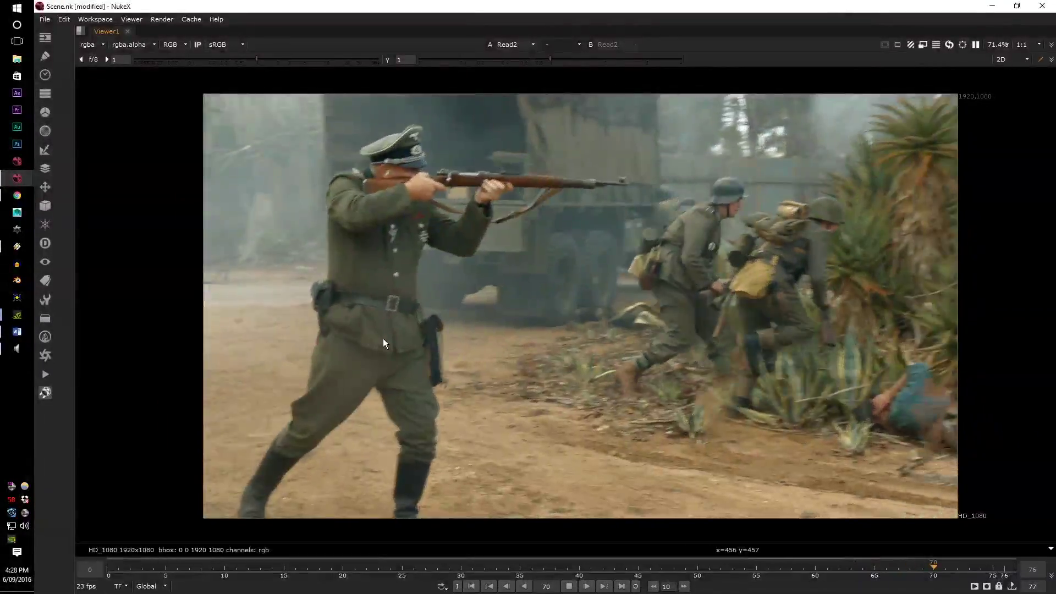
# Step: Pan toward the officer and scrub the clip, stopping playback on frame 17
pyautogui.moveTo(369, 375); pyautogui.dragTo(411, 357, button='middle')
pyautogui.scroll(1, 412, 358)
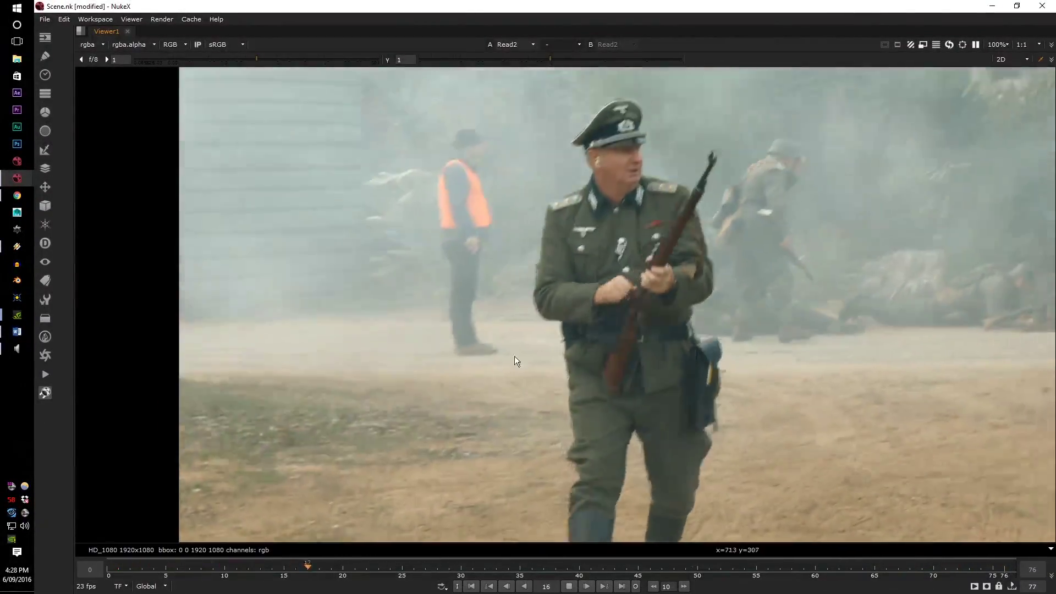
pyautogui.moveTo(561, 372); pyautogui.dragTo(446, 341, button='middle')
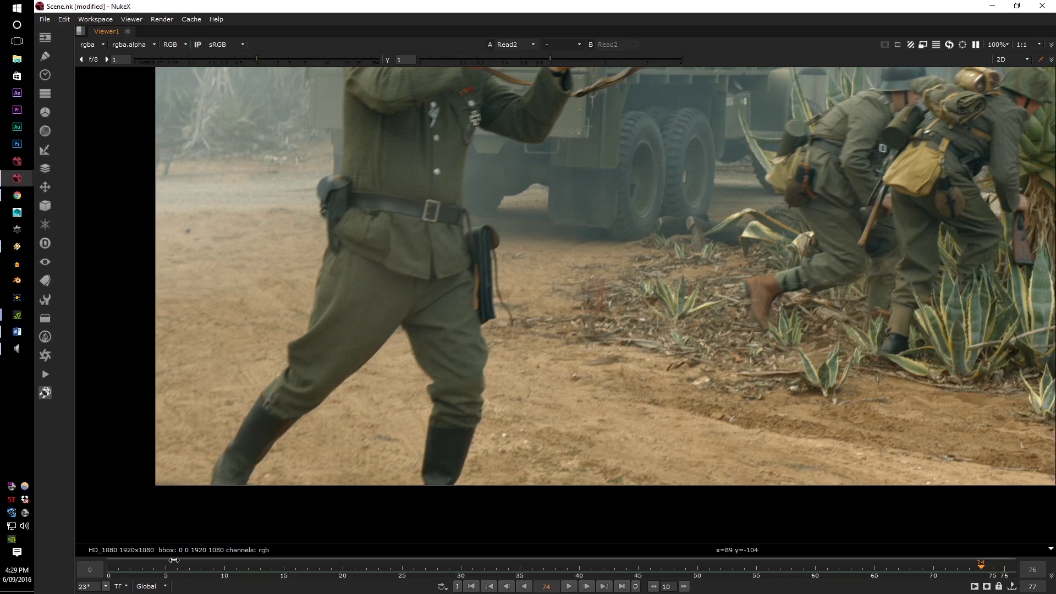
pyautogui.moveTo(174, 560); pyautogui.dragTo(685, 473)
pyautogui.scroll(-2, 388, 220)
pyautogui.moveTo(388, 220); pyautogui.dragTo(391, 351, button='middle')
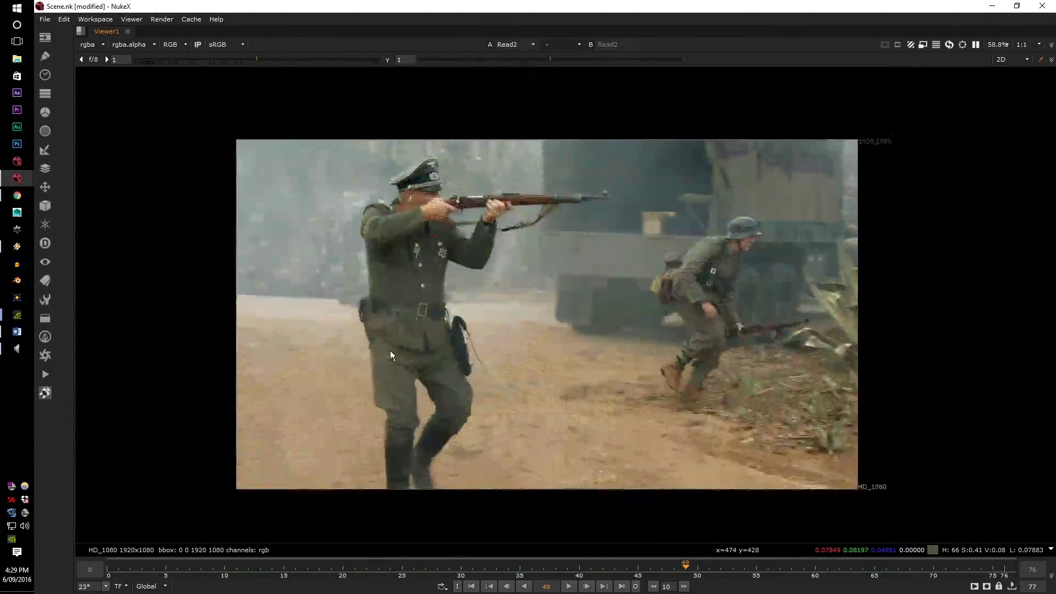
pyautogui.scroll(1, 415, 275)
pyautogui.moveTo(404, 226); pyautogui.dragTo(415, 370, button='middle')
pyautogui.scroll(2, 415, 359)
pyautogui.moveTo(130, 569); pyautogui.dragTo(522, 543)
pyautogui.moveTo(477, 428); pyautogui.dragTo(468, 329, button='middle')
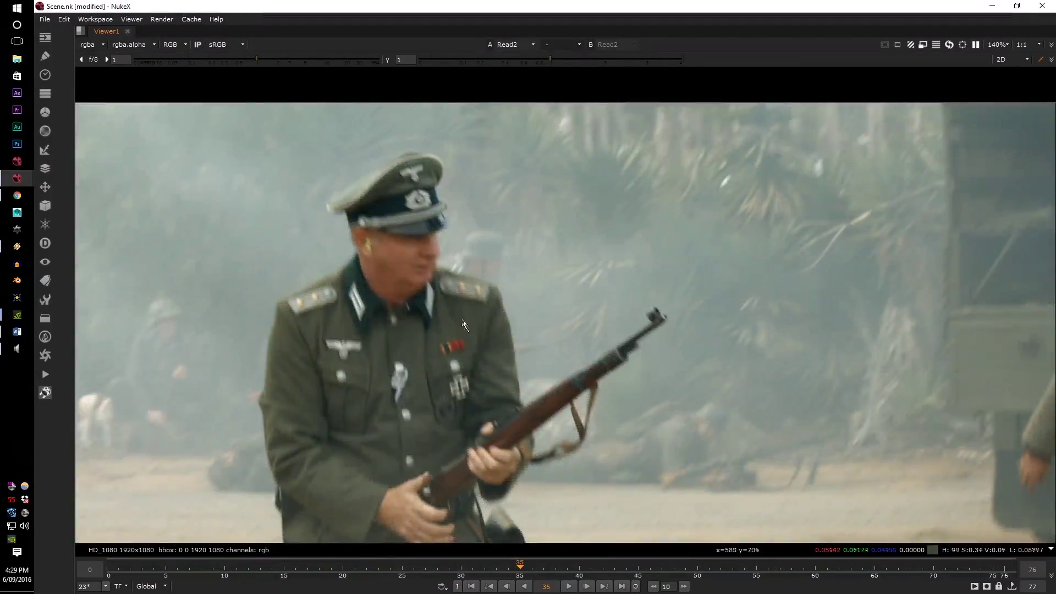
pyautogui.scroll(-3, 466, 329)
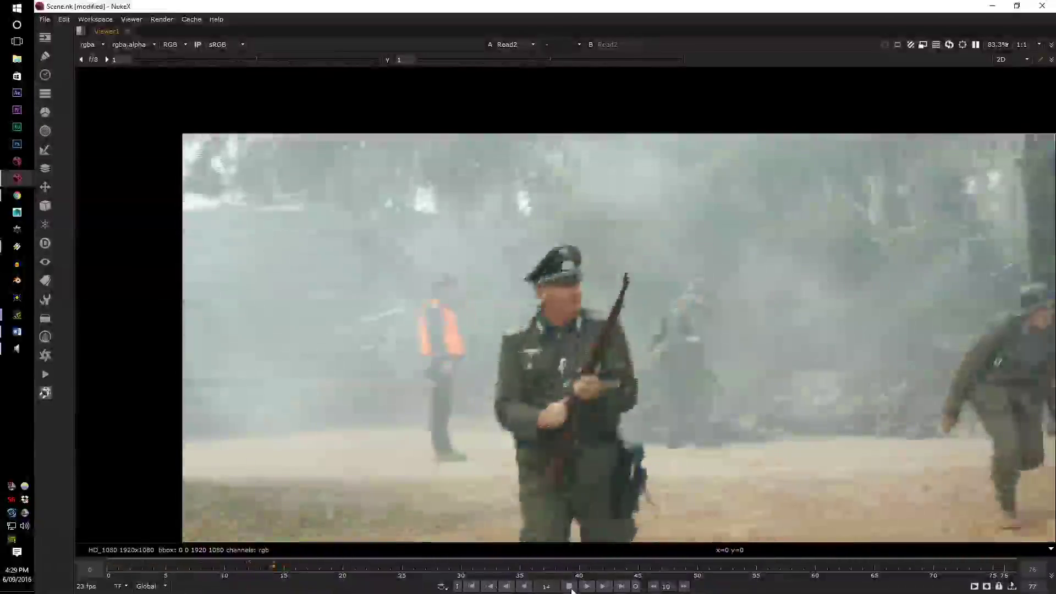
pyautogui.click(569, 586)
# Step: Scrub and play frames 14 to 44 to check the officer's motion
pyautogui.scroll(5, 506, 421)
pyautogui.scroll(3, 450, 353)
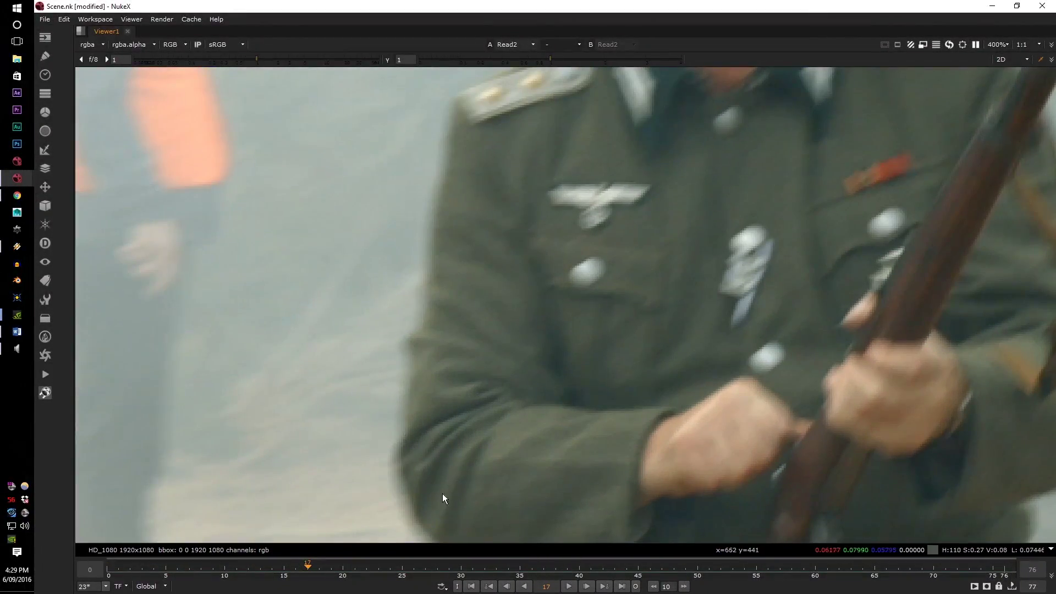
pyautogui.scroll(-3, 373, 398)
pyautogui.moveTo(277, 572); pyautogui.dragTo(461, 568)
pyautogui.scroll(-3, 327, 384)
pyautogui.moveTo(246, 313); pyautogui.dragTo(456, 418, button='middle')
pyautogui.scroll(-2, 457, 418)
pyautogui.press('l')
pyautogui.press('k')
pyautogui.moveTo(622, 577); pyautogui.dragTo(403, 577)
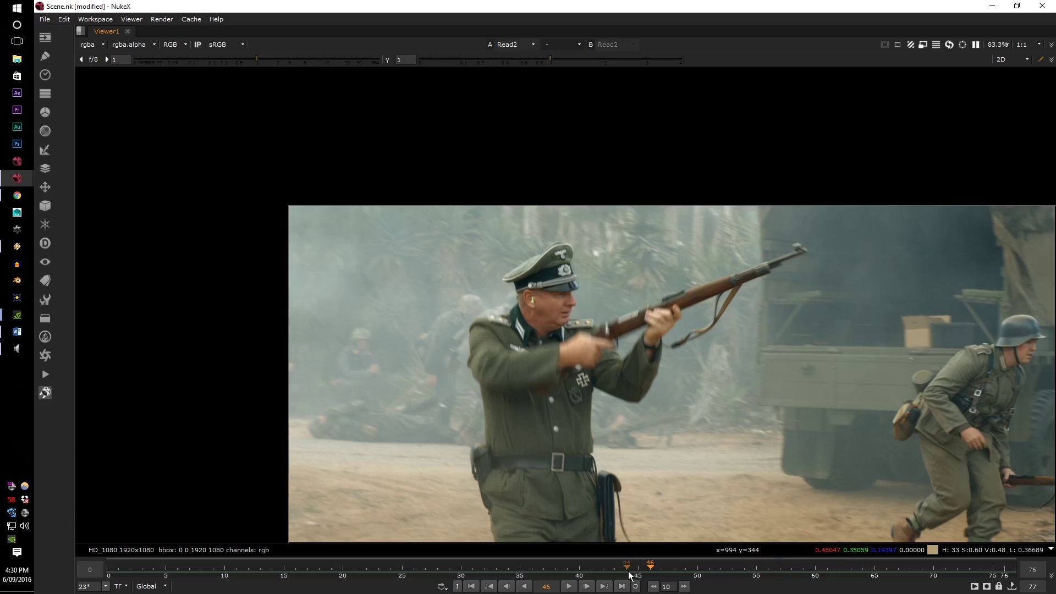
pyautogui.moveTo(628, 573)
pyautogui.mouseDown()
pyautogui.moveTo(423, 584)
pyautogui.moveTo(628, 577)
pyautogui.mouseUp()
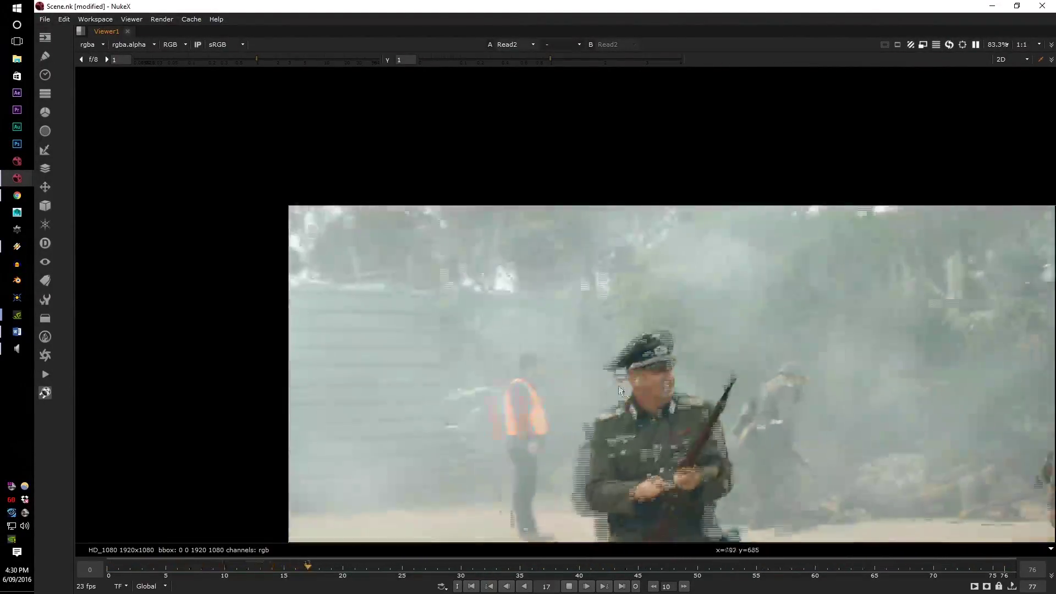
pyautogui.scroll(-3, 624, 357)
pyautogui.scroll(2, 480, 268)
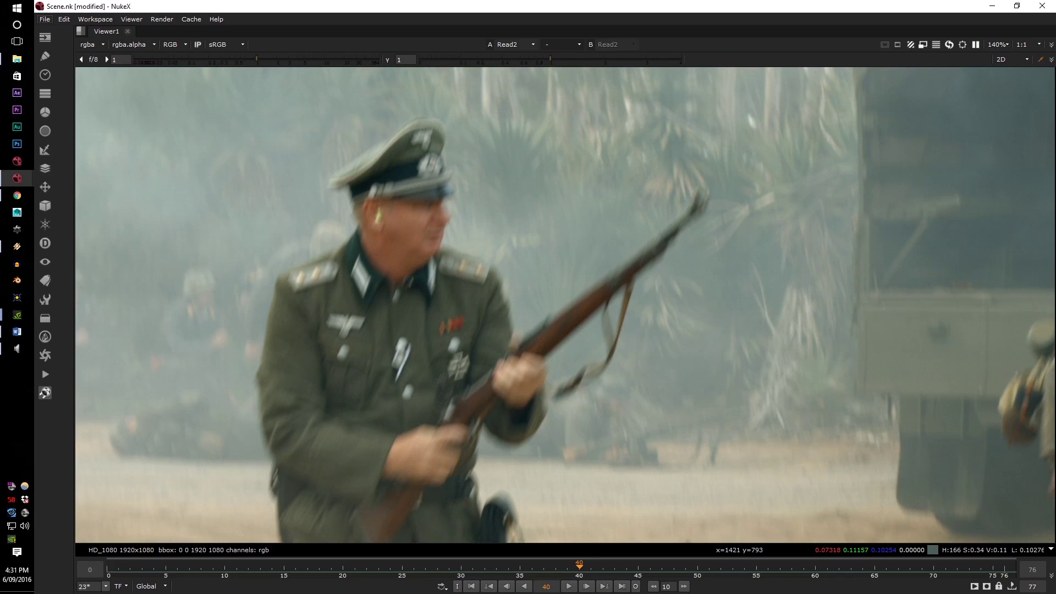
pyautogui.click(467, 176)
# Step: Bring the Node Graph back on screen and move the Read2 node higher
pyautogui.moveTo(1055, 215); pyautogui.dragTo(458, 38)
pyautogui.scroll(3, 496, 420)
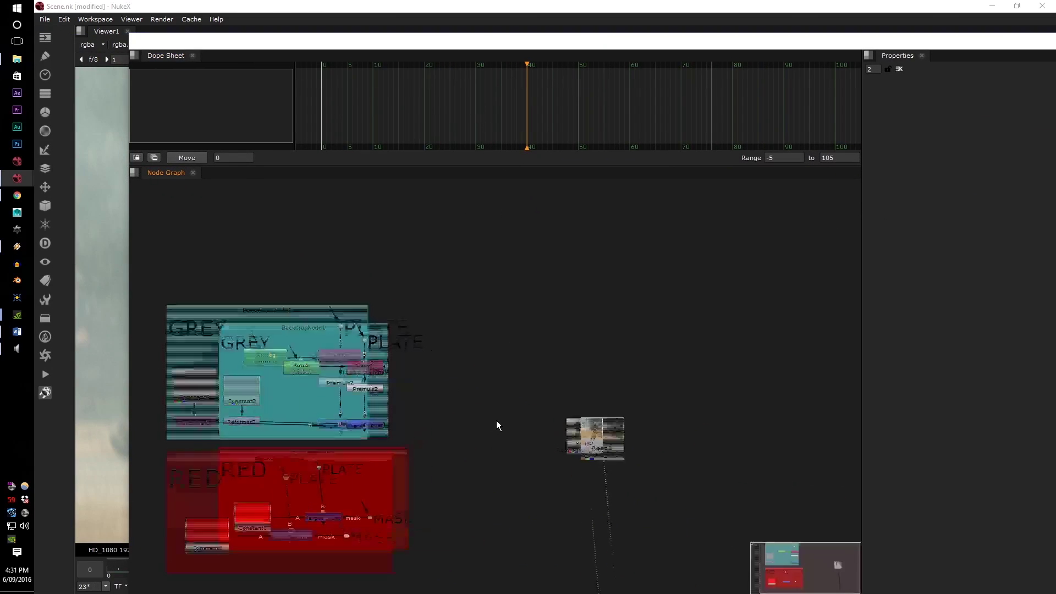
pyautogui.scroll(-5, 459, 371)
pyautogui.moveTo(463, 364); pyautogui.dragTo(486, 276)
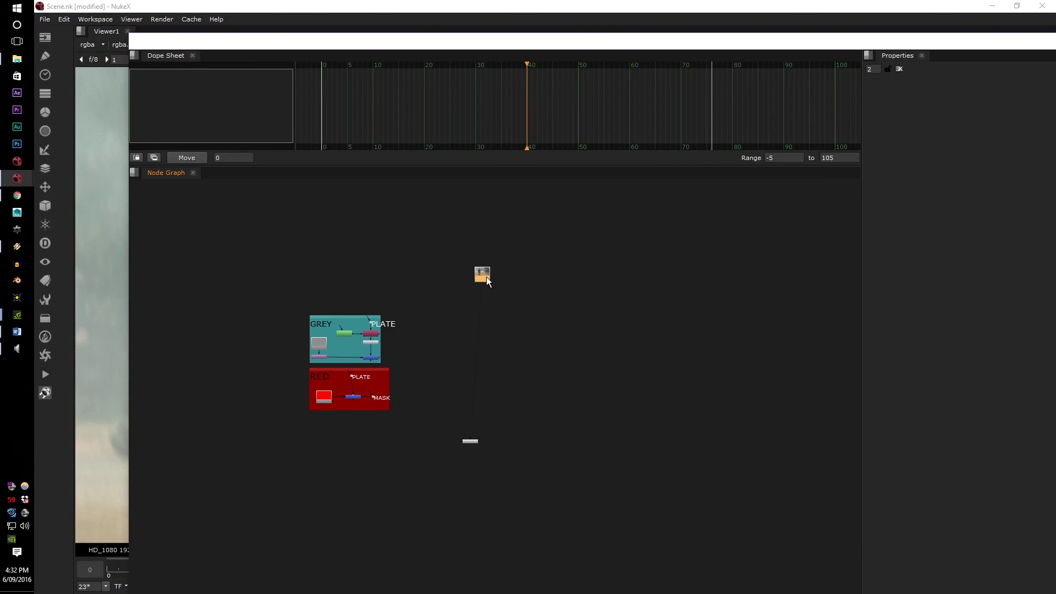
pyautogui.scroll(3, 523, 329)
# Step: Add a Roto node (O) beside Read2 and rename it Head
pyautogui.press('o')
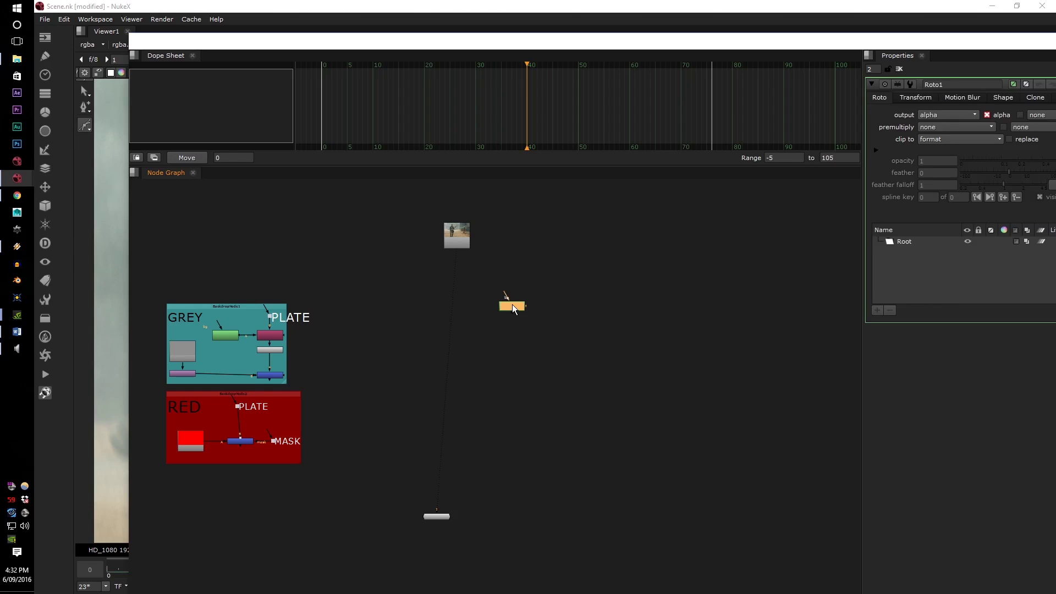
pyautogui.scroll(5, 512, 309)
pyautogui.scroll(-3, 513, 308)
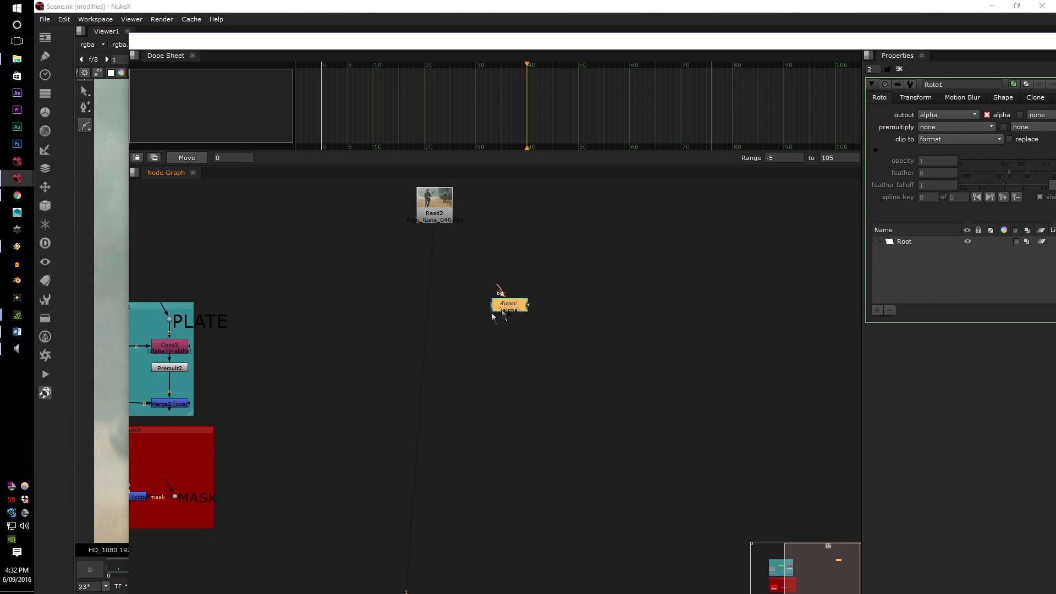
pyautogui.moveTo(512, 308); pyautogui.dragTo(387, 273)
pyautogui.doubleClick(930, 84)
pyautogui.write('Head')
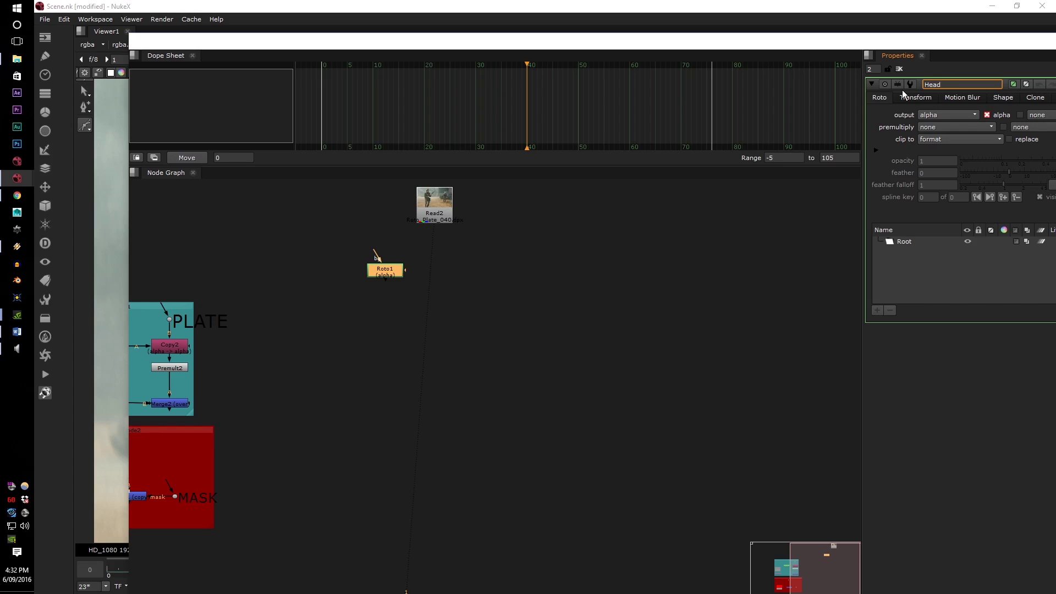
pyautogui.click(959, 253)
# Step: Shift the properties panel left, select the Root shape layer, and recentre the node graph
pyautogui.moveTo(934, 45); pyautogui.dragTo(884, 46)
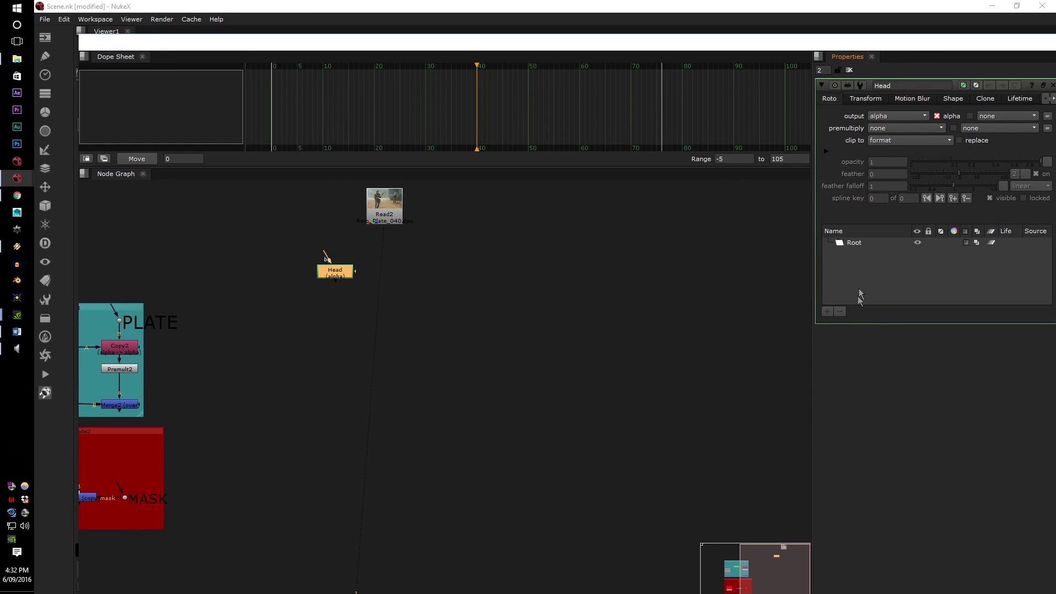
pyautogui.click(854, 242)
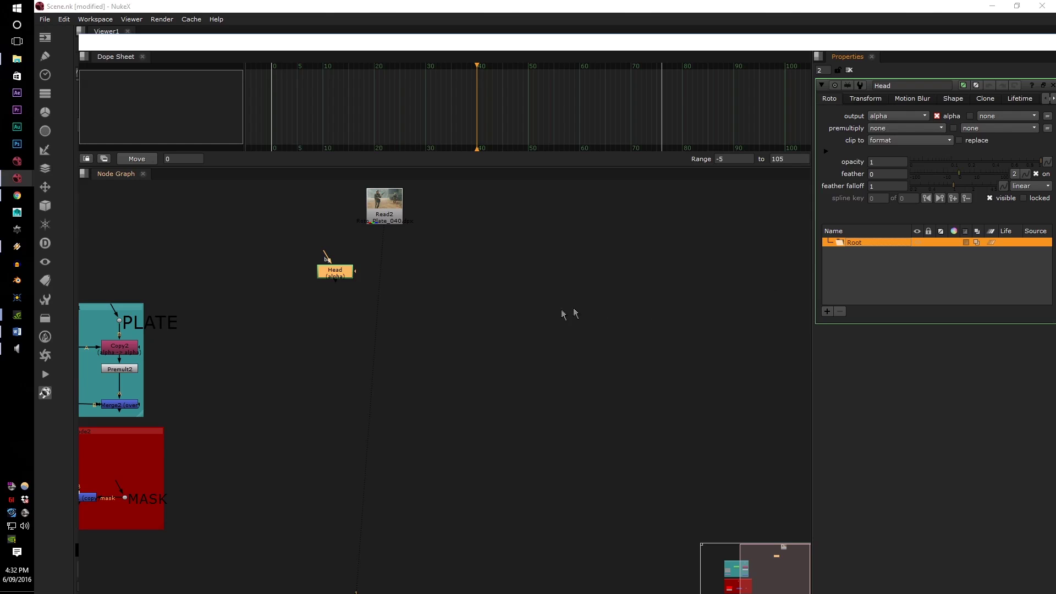
pyautogui.scroll(-5, 489, 317)
pyautogui.moveTo(489, 322); pyautogui.dragTo(483, 354, button='middle')
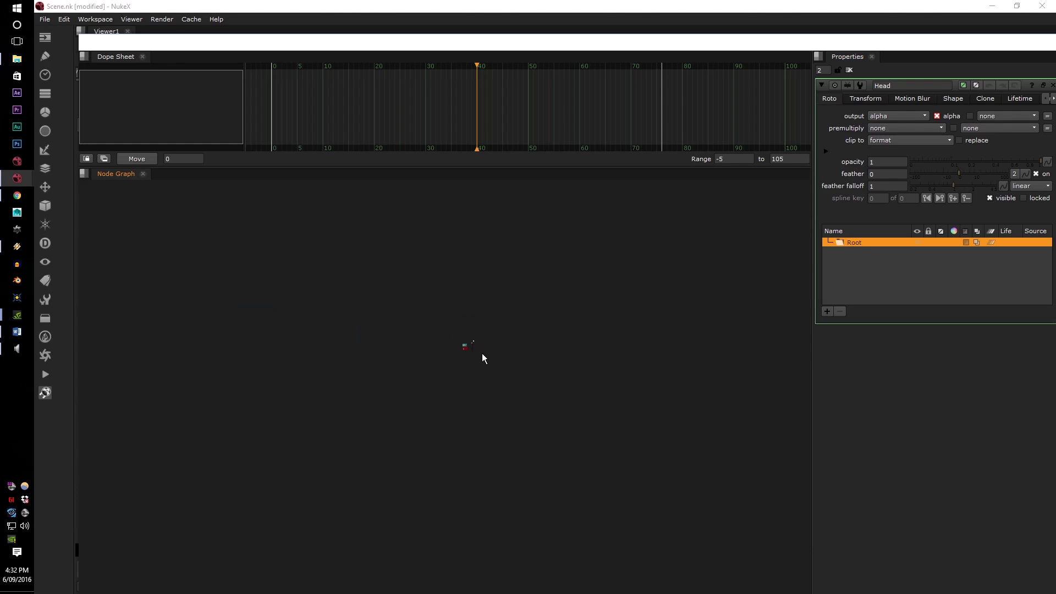
# Step: Rename the Root shape layer in the Head roto node to Head
pyautogui.scroll(6, 434, 352)
pyautogui.scroll(2, 438, 339)
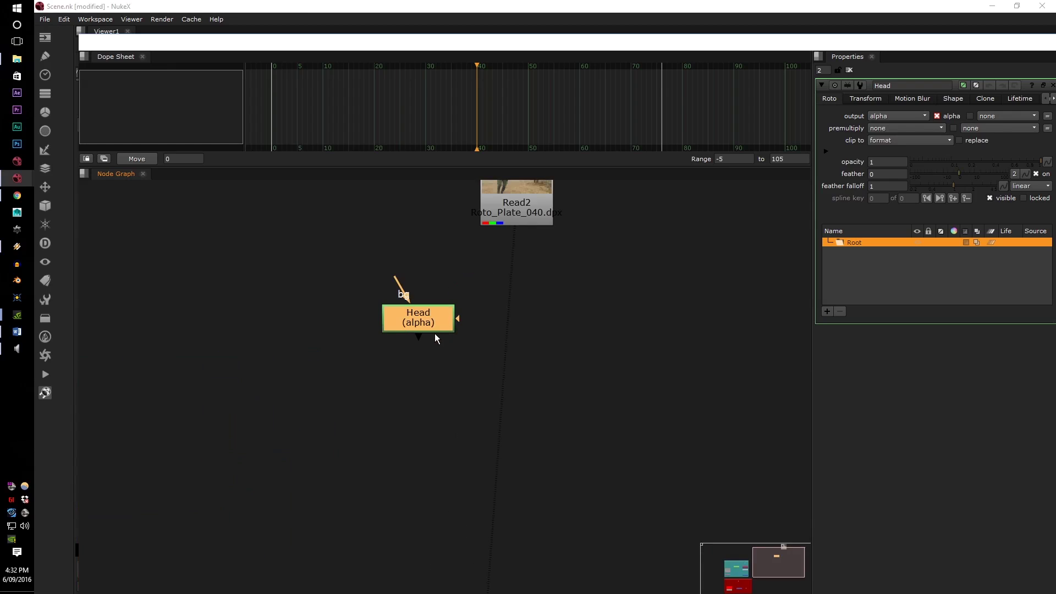
pyautogui.scroll(-4, 435, 336)
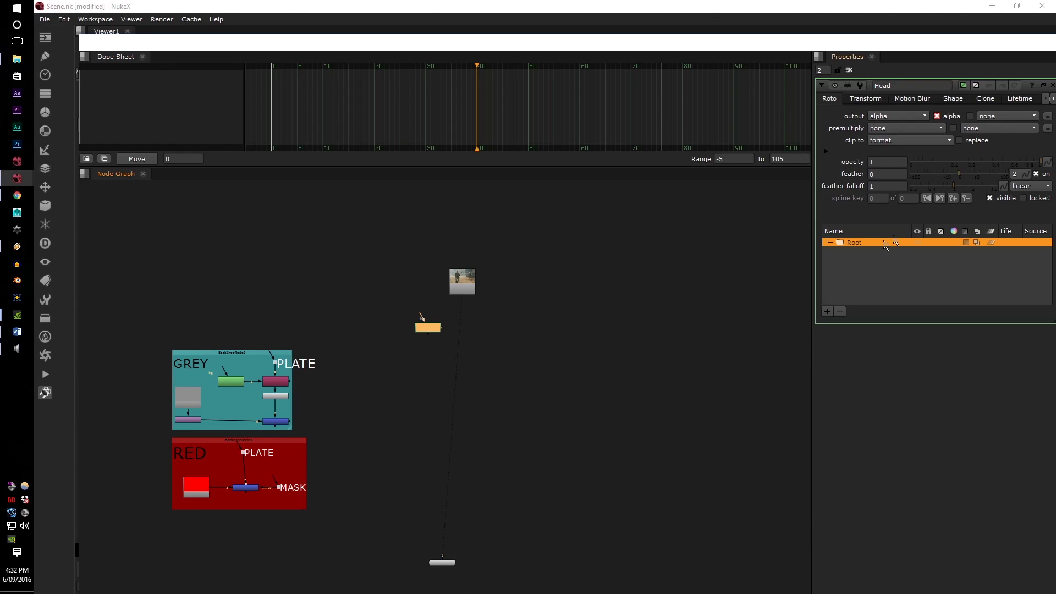
pyautogui.doubleClick(857, 244)
pyautogui.write('Head')
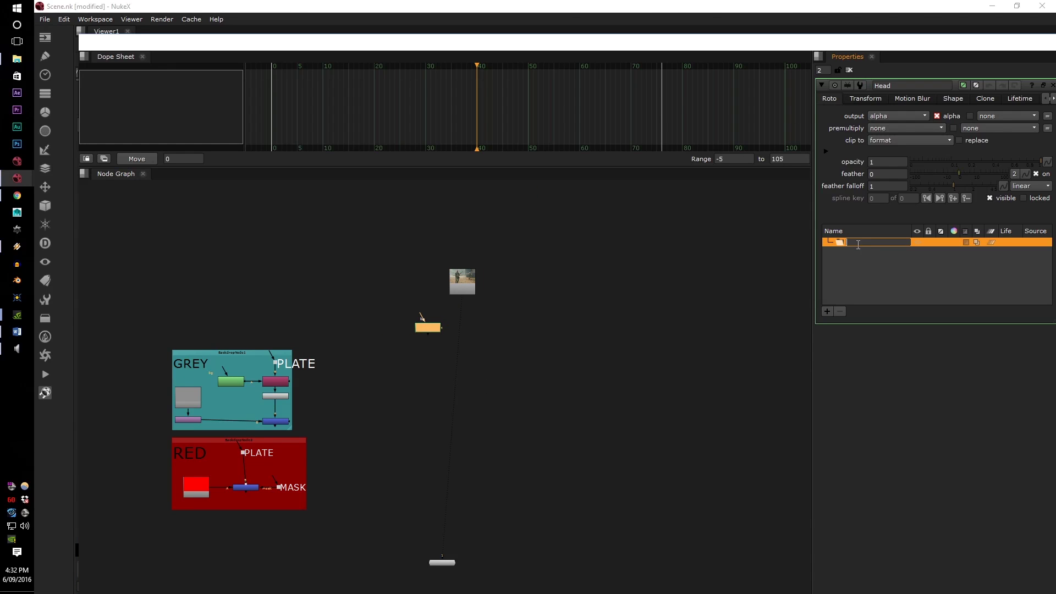
pyautogui.click(917, 314)
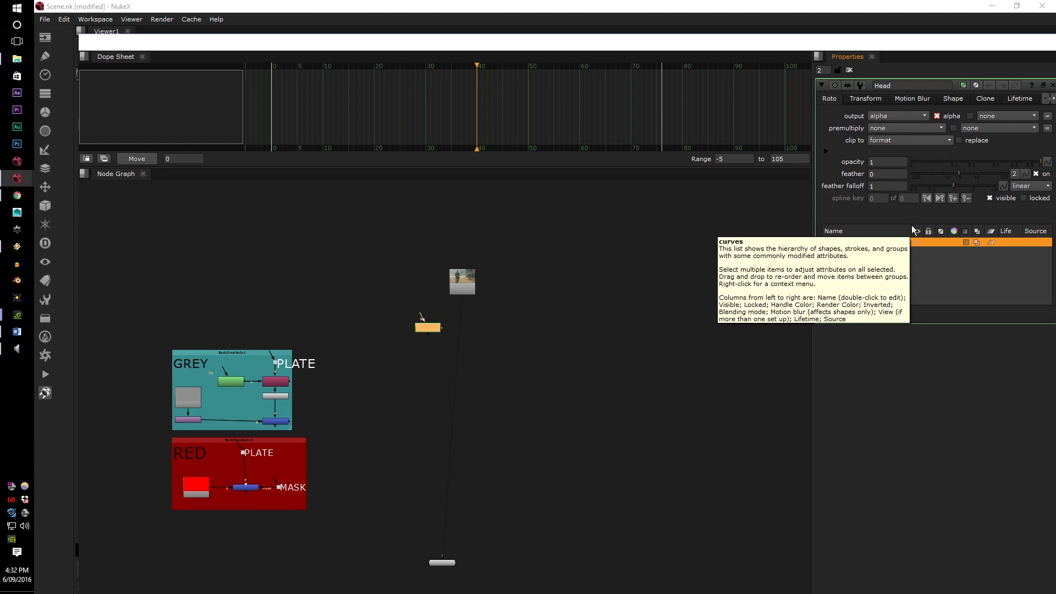
# Step: Bring the Head node into view and add a Blur node below it
pyautogui.scroll(4, 591, 321)
pyautogui.moveTo(412, 344); pyautogui.dragTo(532, 335, button='middle')
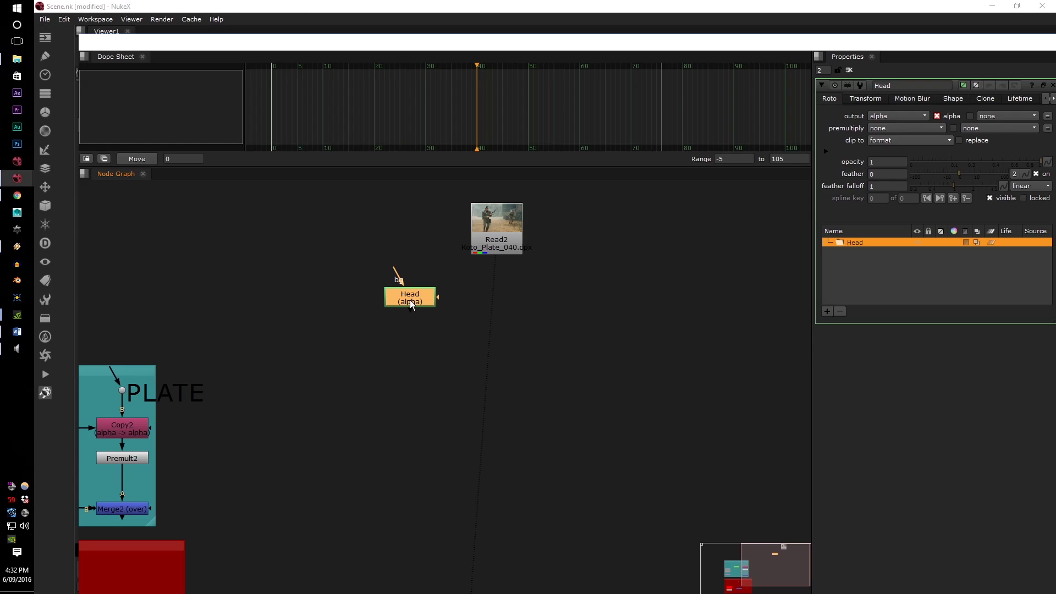
pyautogui.press('b')
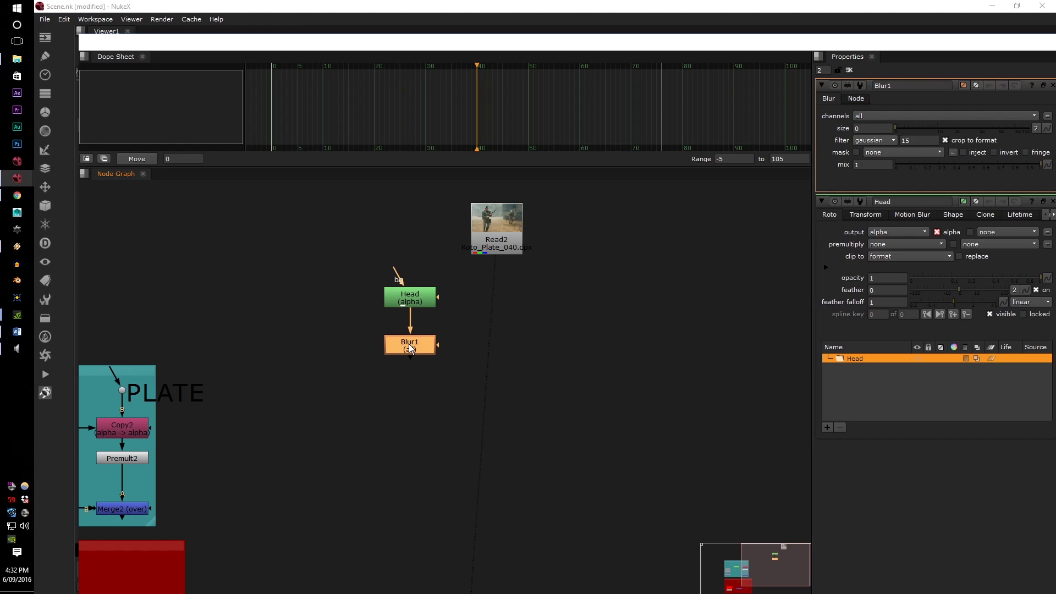
# Step: Add a FilterErode node below Blur1 via node search 'er'
pyautogui.press('Tab')
pyautogui.write('er')
pyautogui.click(408, 353)
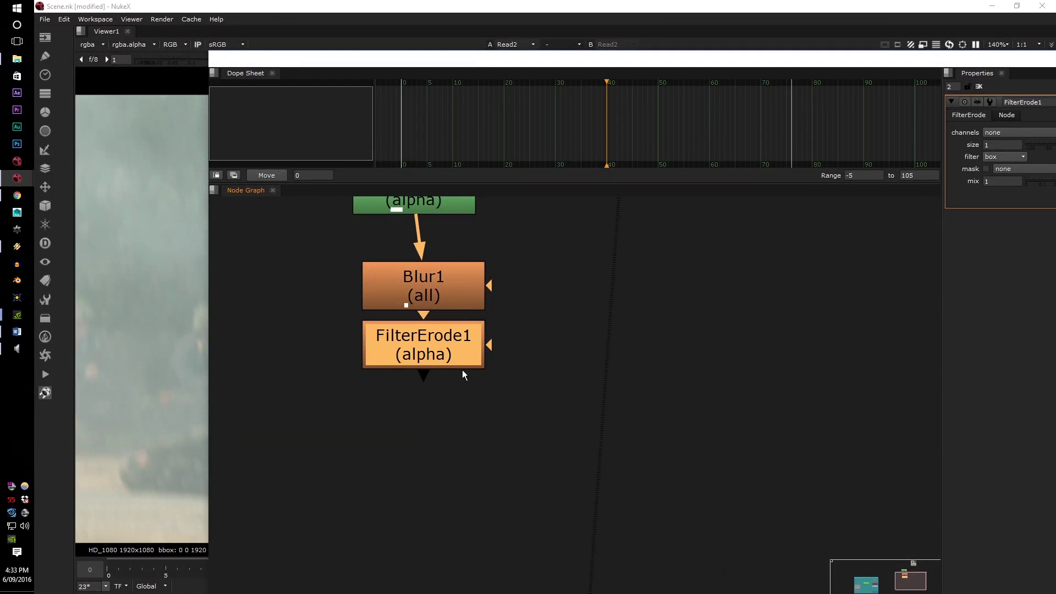
pyautogui.scroll(-3, 457, 365)
pyautogui.moveTo(478, 364); pyautogui.dragTo(505, 427, button='middle')
# Step: Line up Head, Blur1 and FilterErode1 vertically, then reopen Head's roto settings
pyautogui.moveTo(486, 348); pyautogui.dragTo(488, 316)
pyautogui.moveTo(475, 397); pyautogui.dragTo(475, 380)
pyautogui.moveTo(477, 423); pyautogui.dragTo(477, 428)
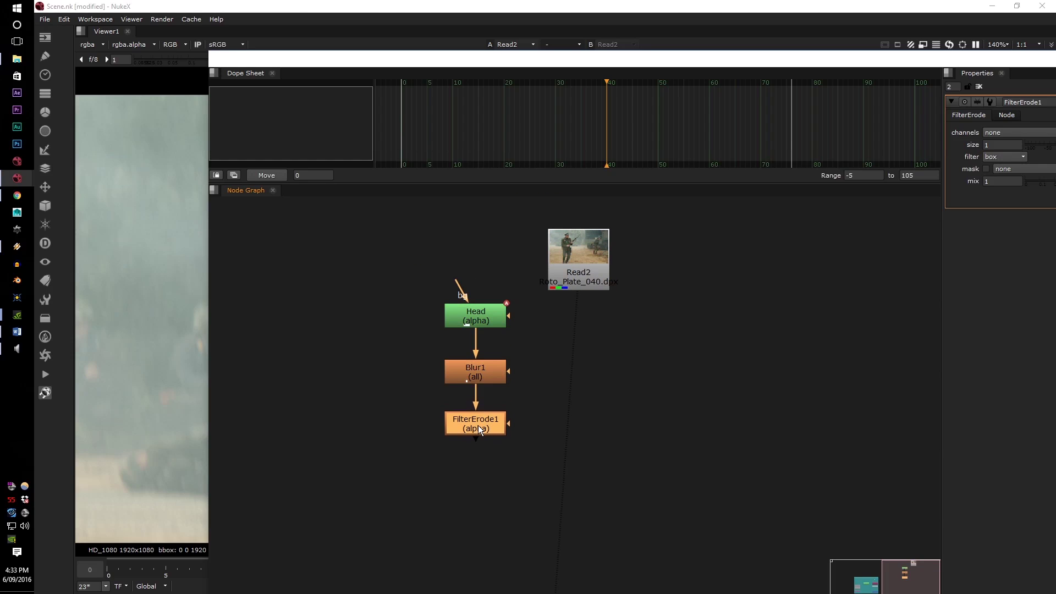
pyautogui.click(469, 320)
pyautogui.doubleClick(469, 320)
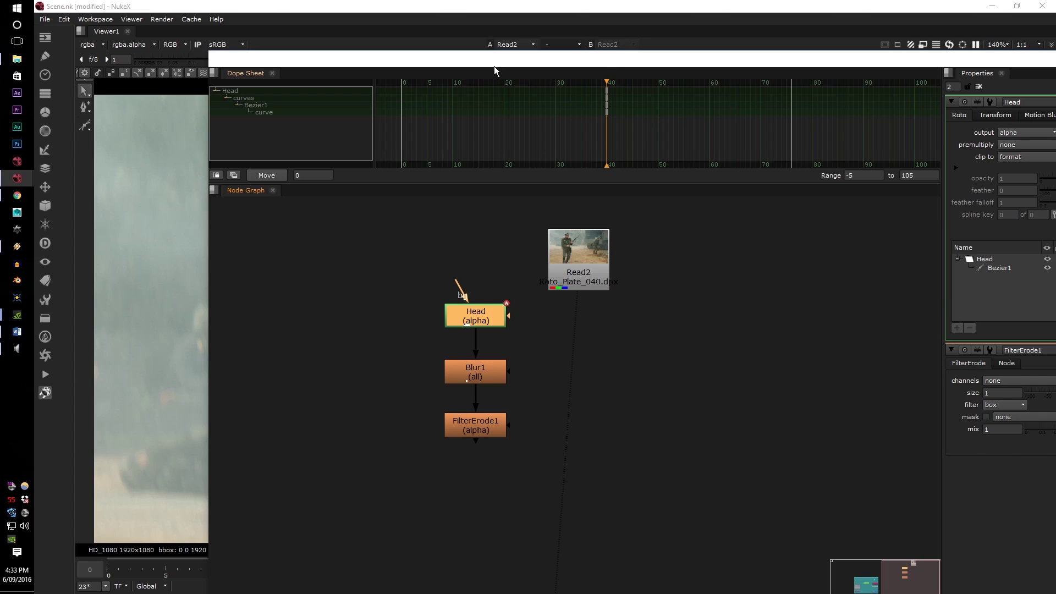
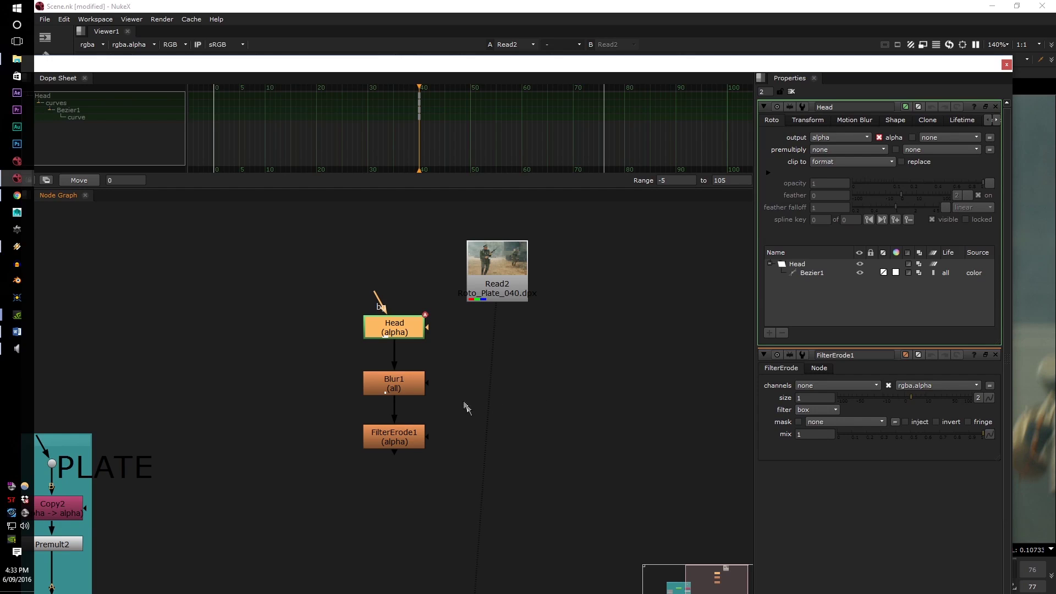
# Step: Open Blur1's properties and zoom the Node Graph onto the Head, Blur1 and FilterErode1 chain
pyautogui.click(407, 388)
pyautogui.doubleClick(407, 388)
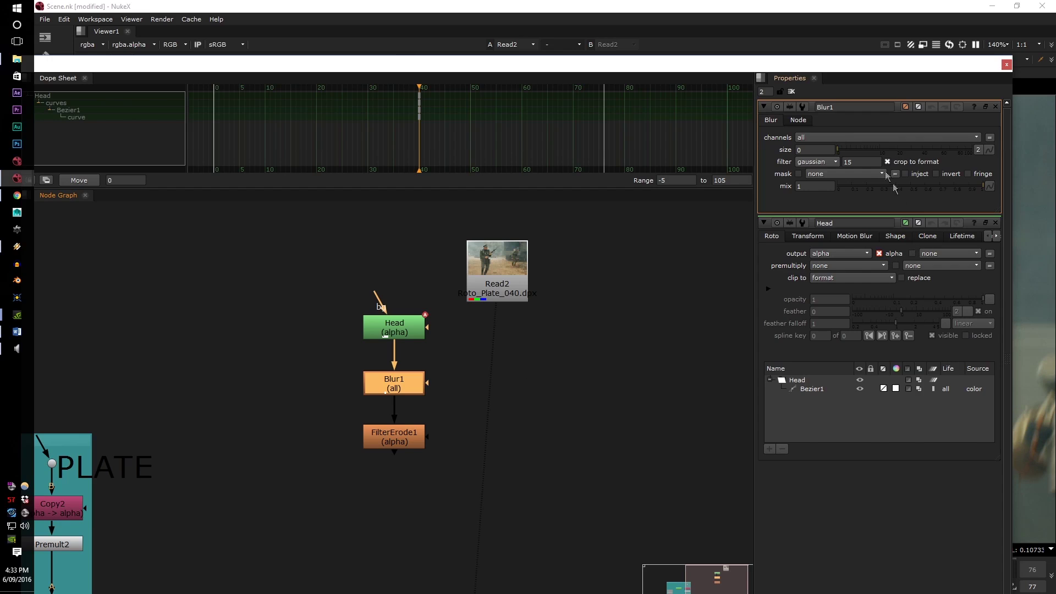
pyautogui.scroll(3, 406, 387)
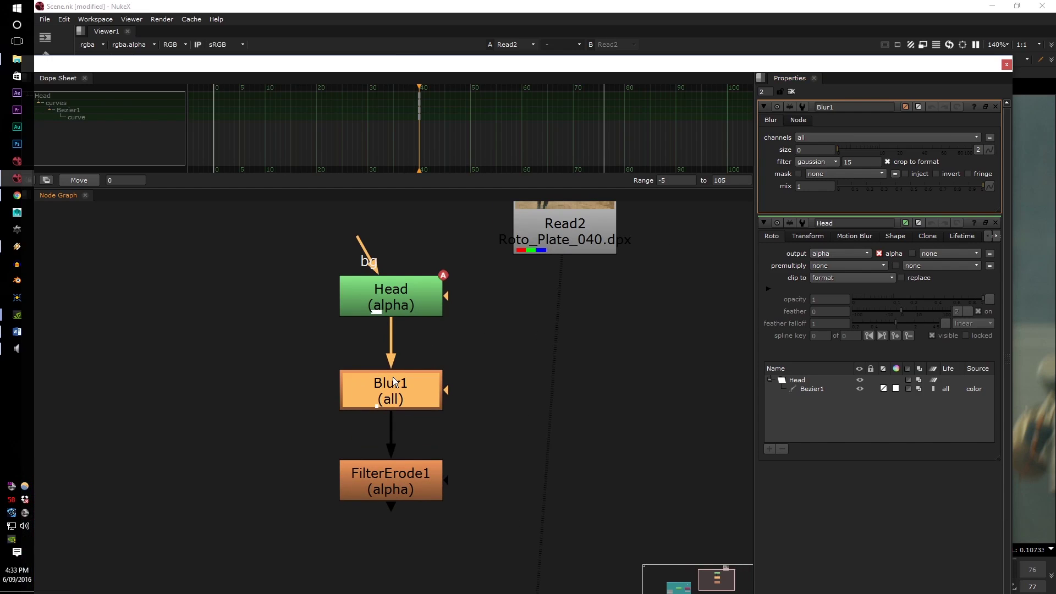
pyautogui.scroll(1, 450, 469)
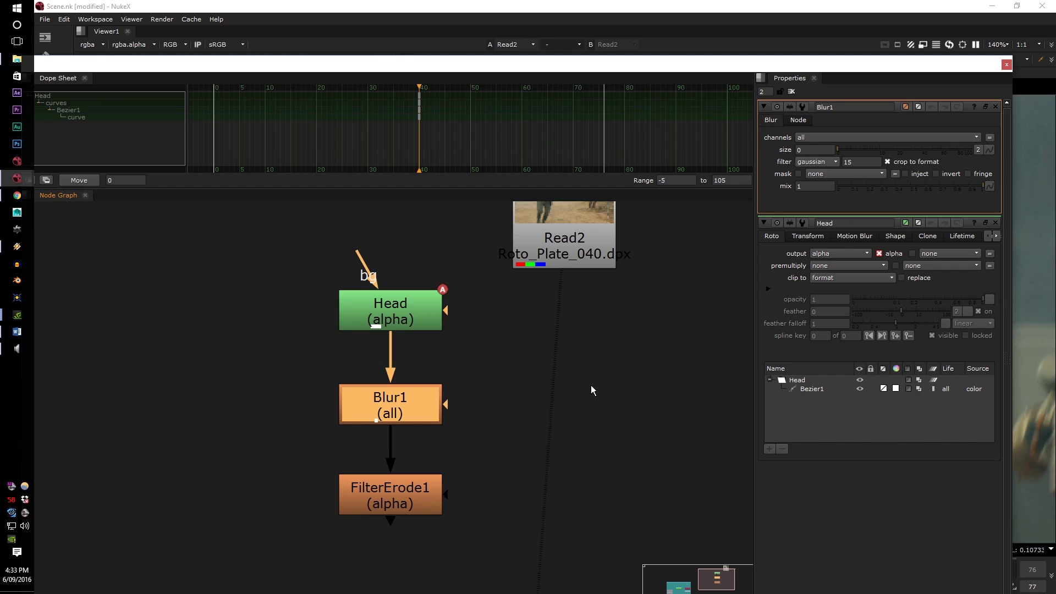
pyautogui.scroll(-2, 440, 370)
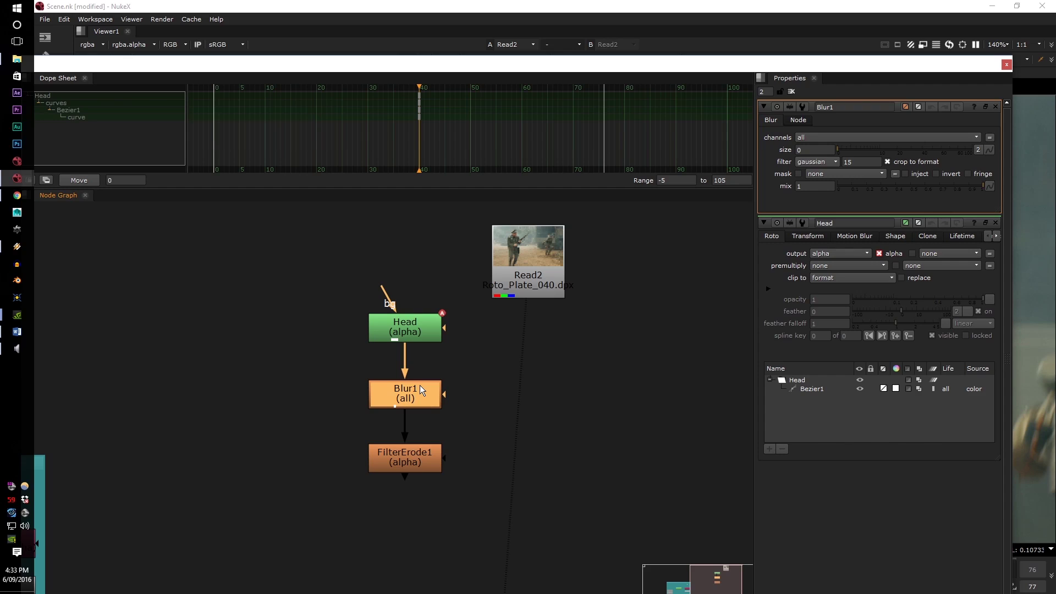
pyautogui.scroll(1, 471, 448)
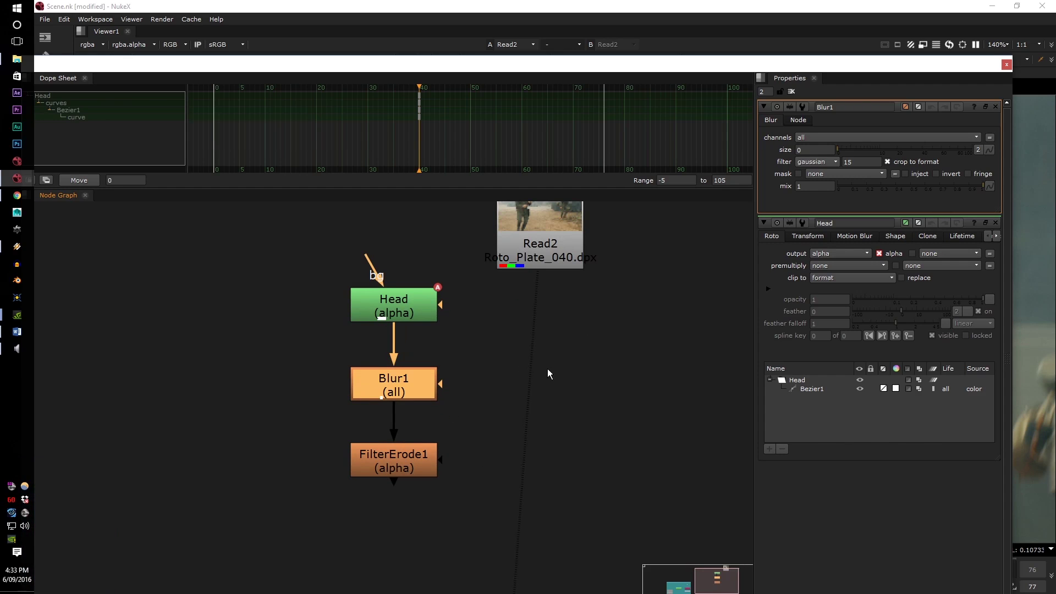
# Step: Set Blur1's channels to alpha only
pyautogui.click(804, 147)
pyautogui.click(809, 138)
pyautogui.click(817, 190)
pyautogui.click(627, 423)
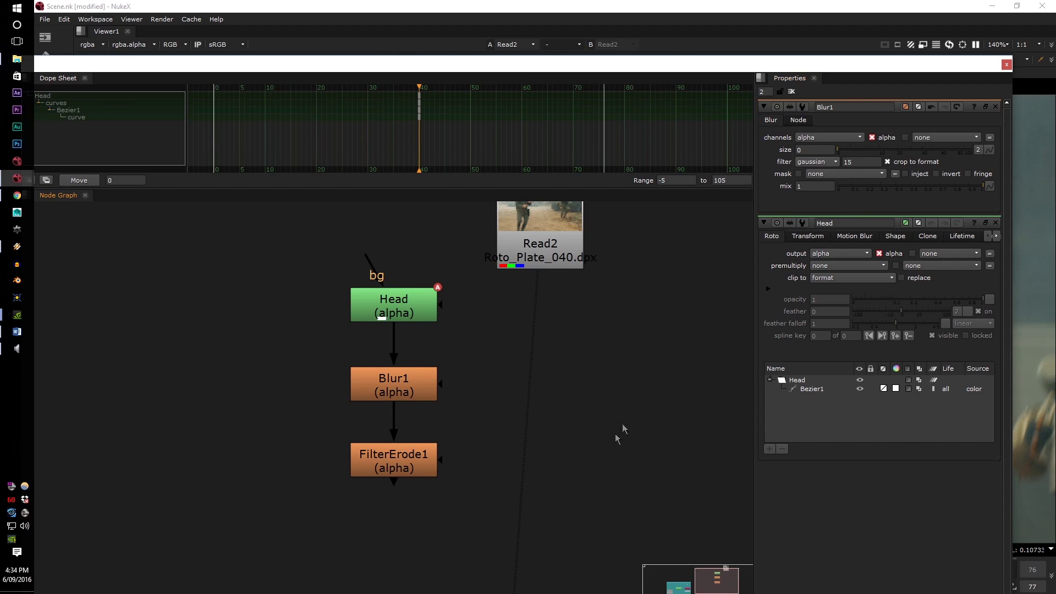
# Step: Open FilterErode1's settings and set its channels to alpha only
pyautogui.click(401, 468)
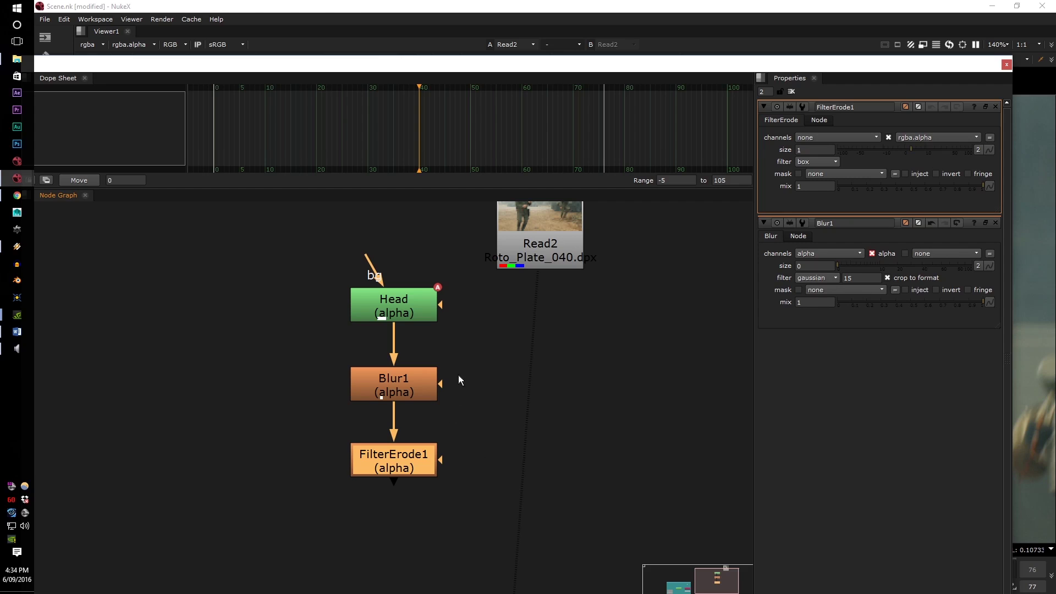
pyautogui.moveTo(461, 363); pyautogui.dragTo(452, 323, button='middle')
pyautogui.moveTo(437, 375); pyautogui.dragTo(436, 405, button='middle')
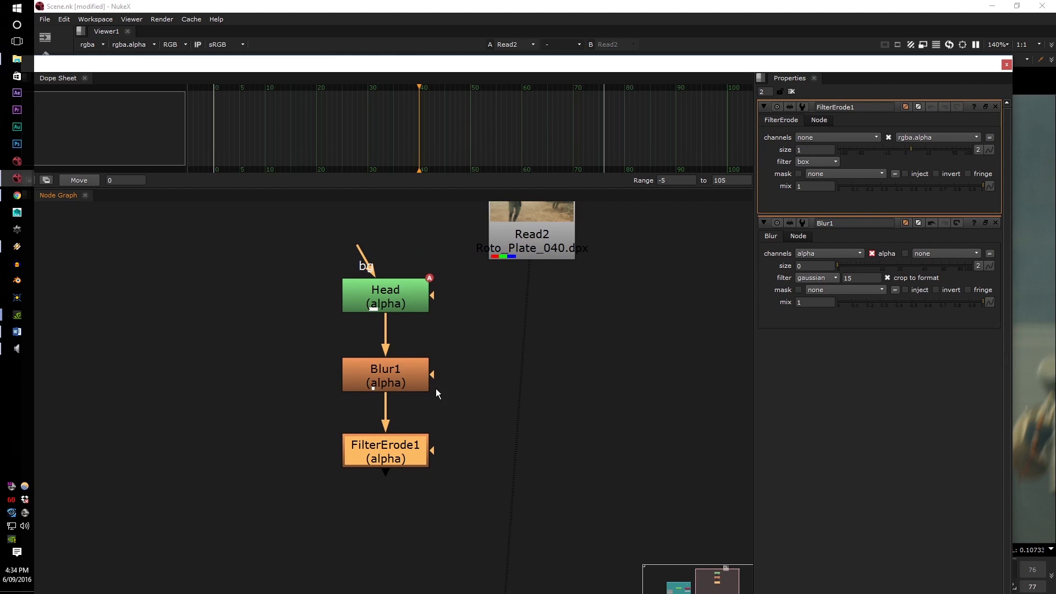
pyautogui.click(842, 138)
pyautogui.click(827, 190)
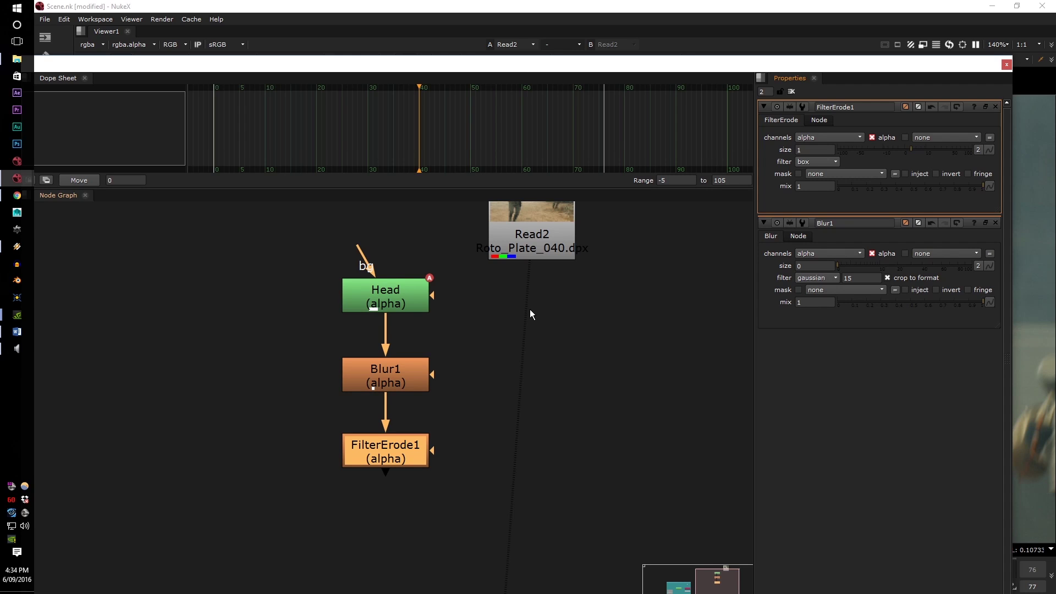
pyautogui.moveTo(530, 315); pyautogui.dragTo(490, 361, button='middle')
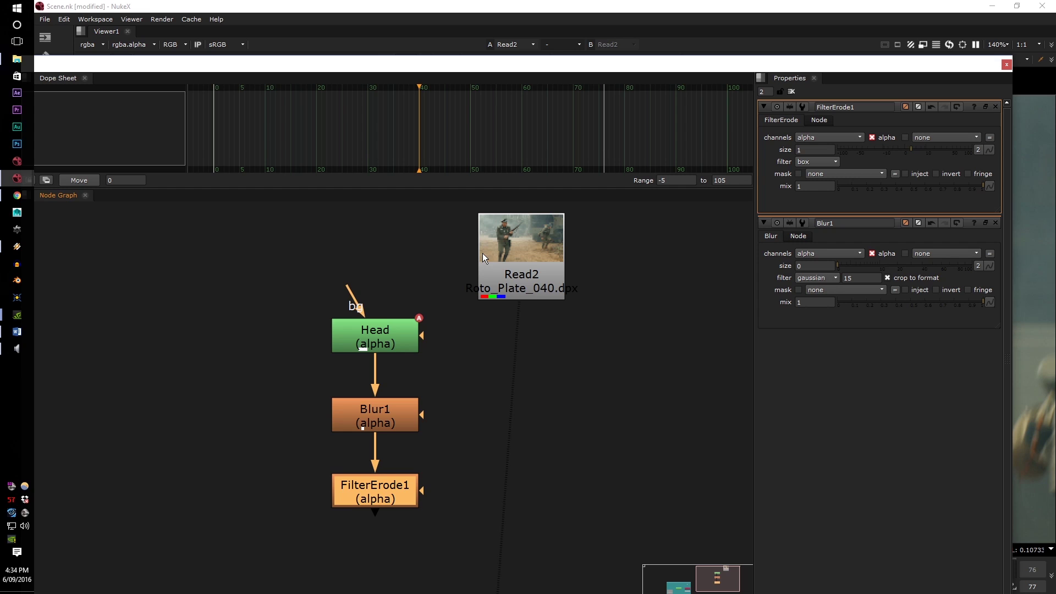
# Step: Return to the full-size Viewer and zoom in on the officer's head and cap
pyautogui.scroll(-3, 438, 368)
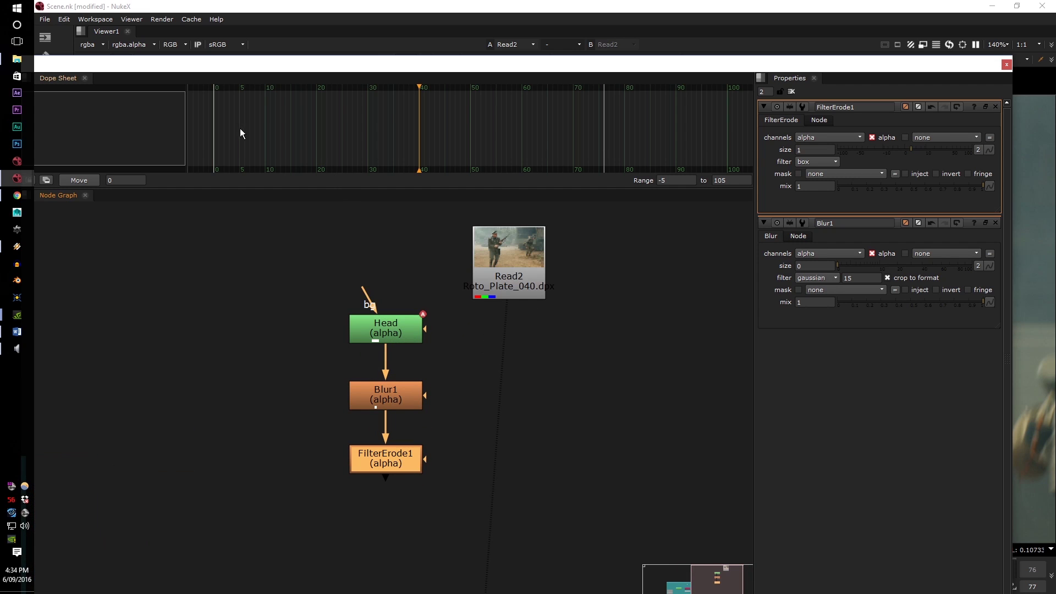
pyautogui.hotkey('alt', 'Tab')
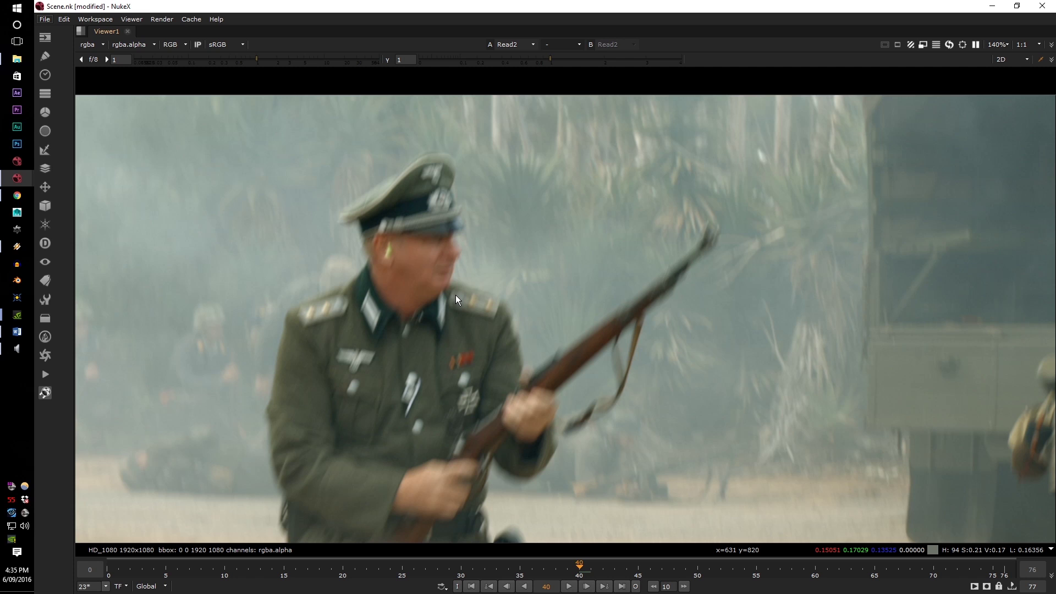
pyautogui.scroll(3, 431, 248)
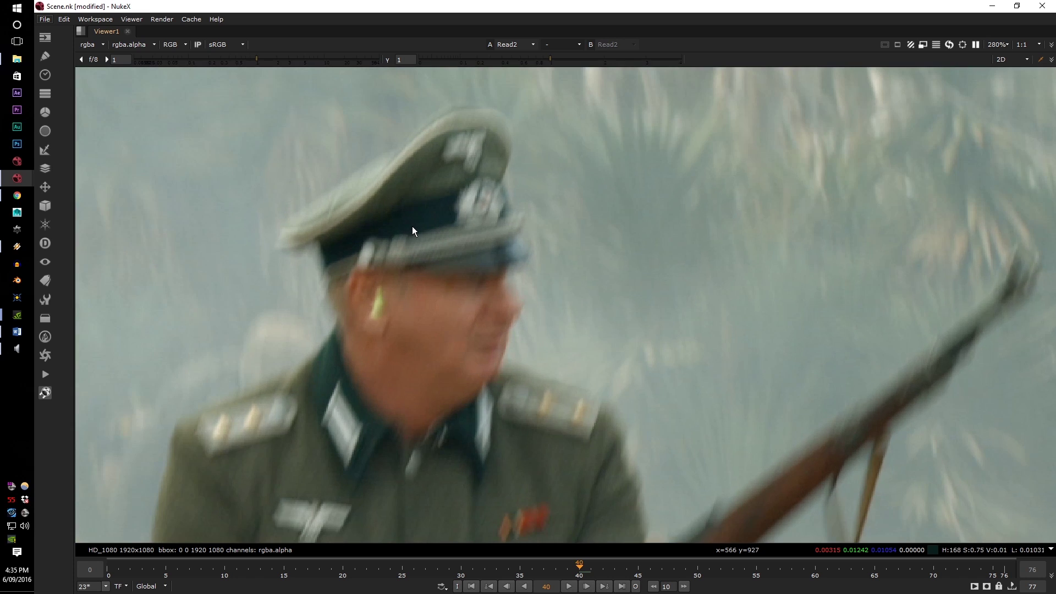
pyautogui.scroll(-2, 412, 226)
pyautogui.scroll(-5, 437, 261)
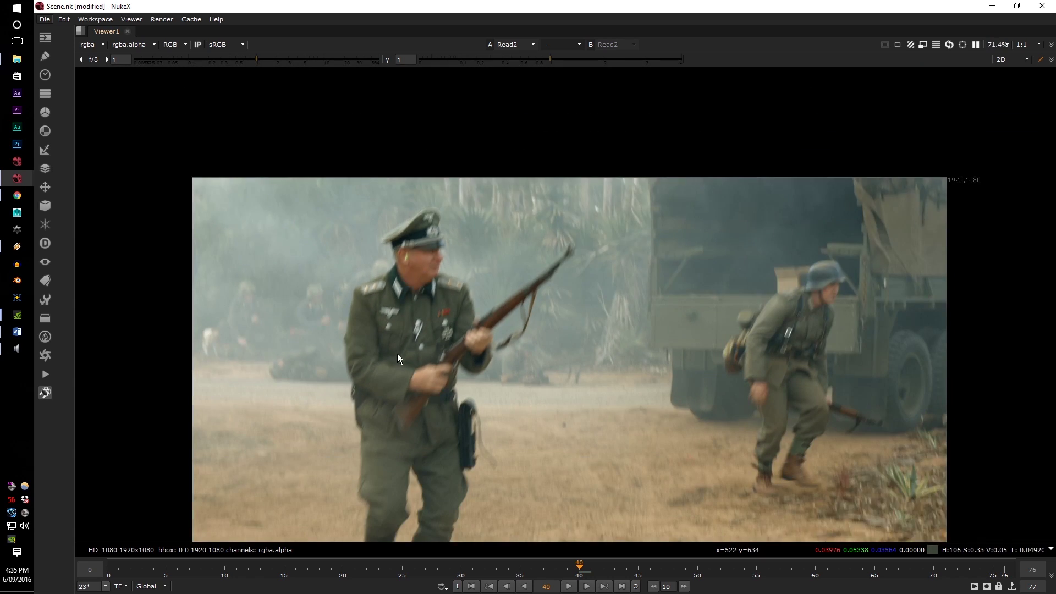
pyautogui.moveTo(397, 354); pyautogui.dragTo(430, 473, button='middle')
pyautogui.scroll(5, 437, 296)
pyautogui.scroll(3, 437, 297)
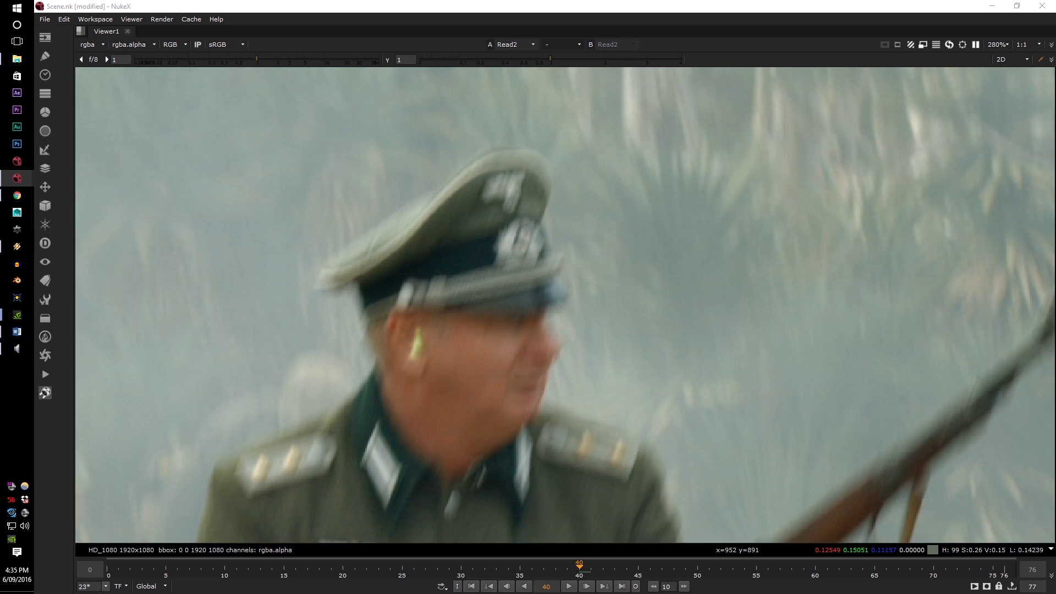
# Step: View the new Tracker1 and place track 1 on the officer's cap badge
pyautogui.press('1')
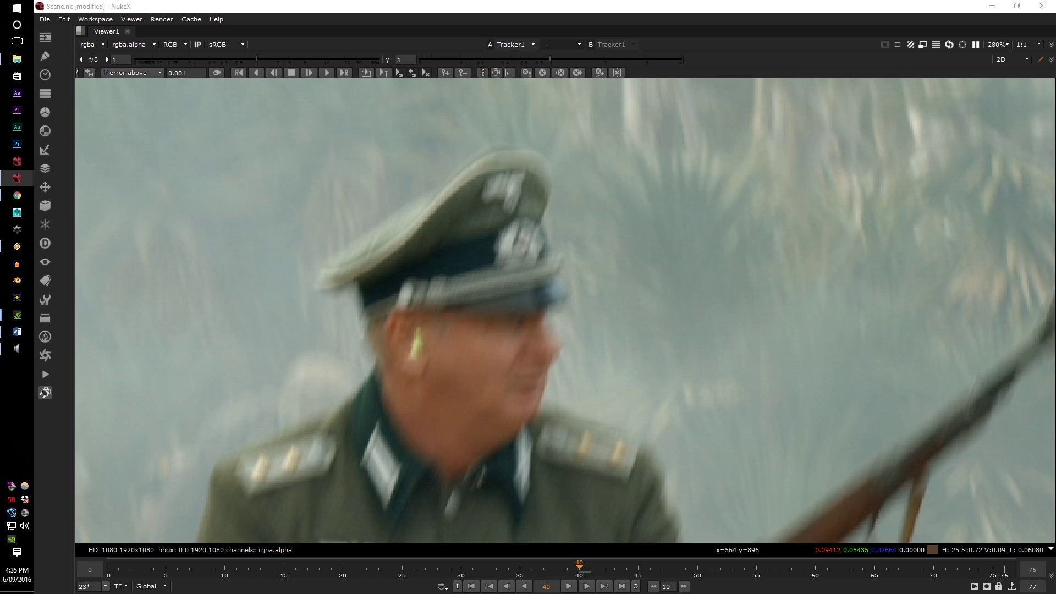
pyautogui.scroll(-6, 383, 325)
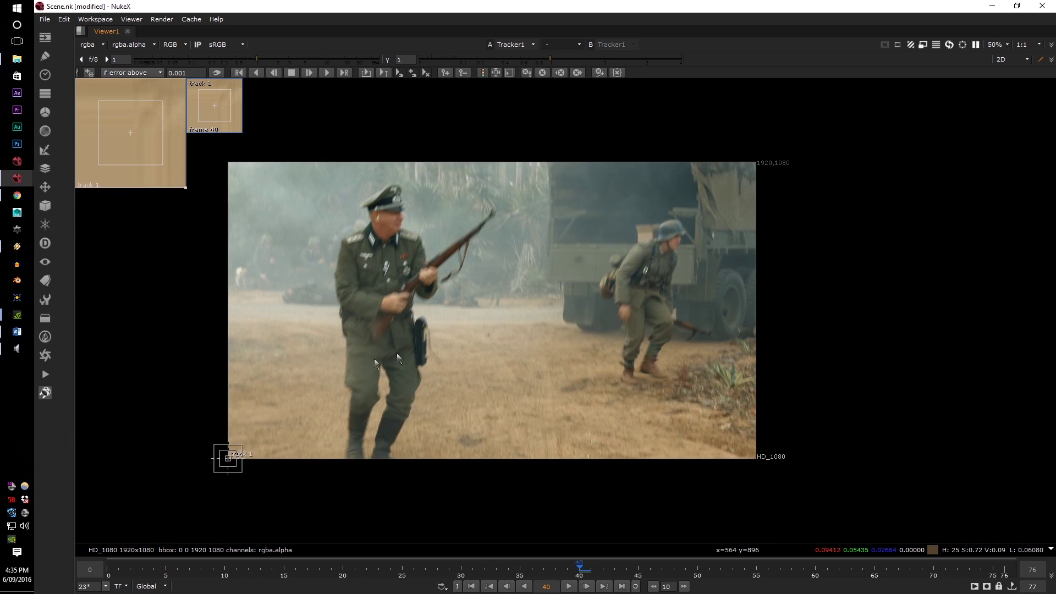
pyautogui.moveTo(227, 459); pyautogui.dragTo(459, 192)
pyautogui.scroll(5, 383, 213)
pyautogui.scroll(3, 383, 213)
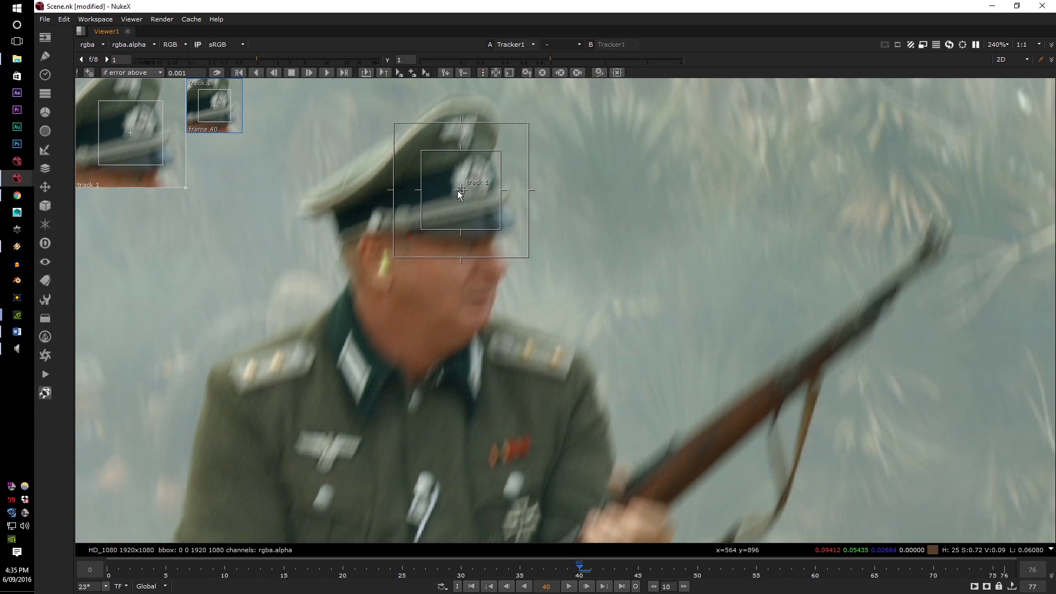
# Step: Resize track 1's pattern and search areas around the cap badge
pyautogui.moveTo(500, 151); pyautogui.dragTo(569, 80)
pyautogui.moveTo(560, 95); pyautogui.dragTo(549, 145, button='middle')
pyautogui.moveTo(465, 208); pyautogui.dragTo(468, 201)
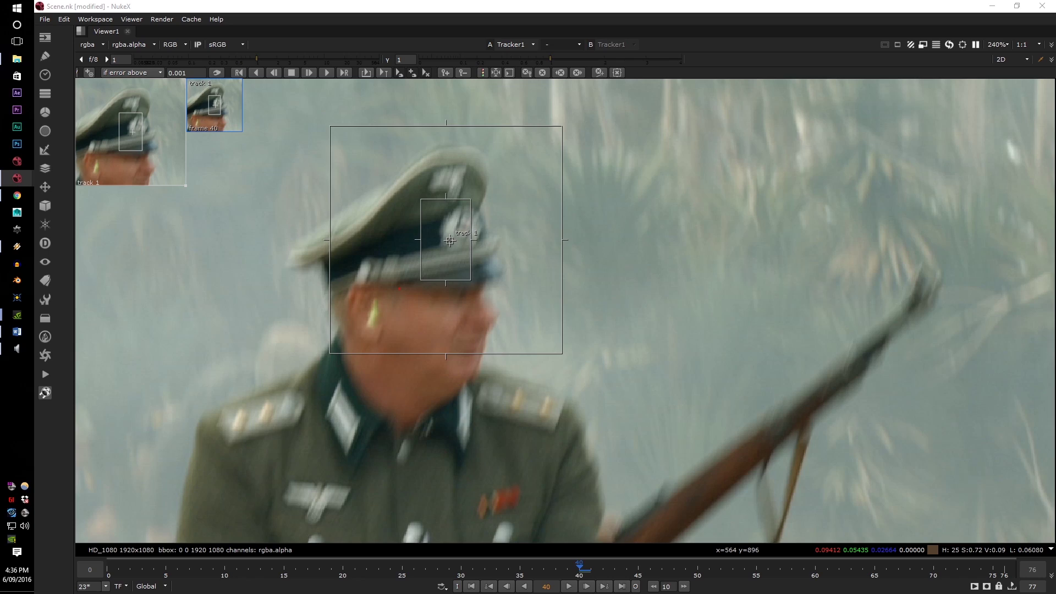
pyautogui.moveTo(1055, 179); pyautogui.dragTo(935, 186)
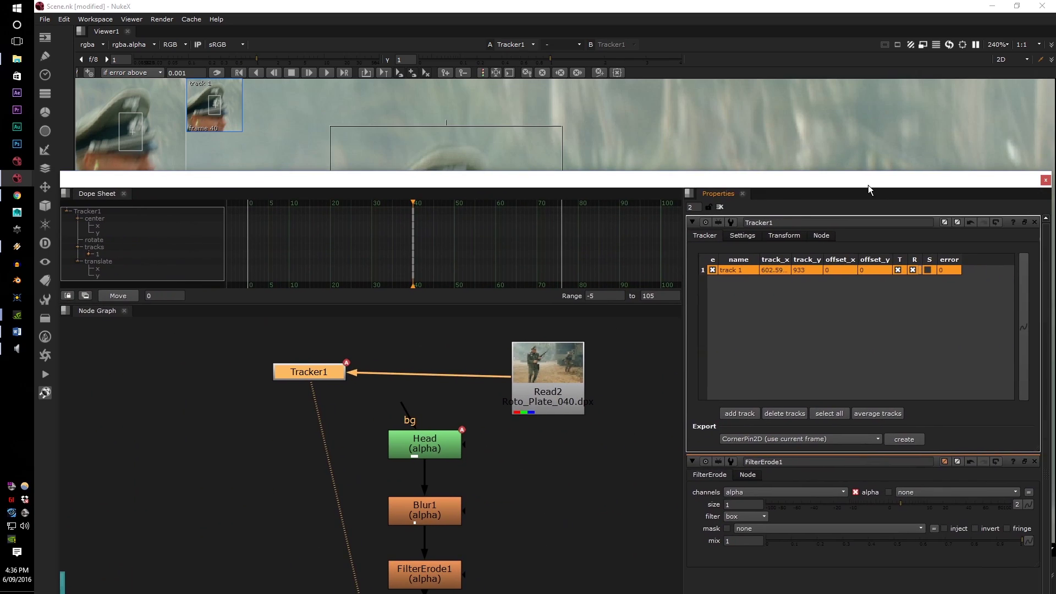
pyautogui.moveTo(867, 186); pyautogui.dragTo(1055, 143)
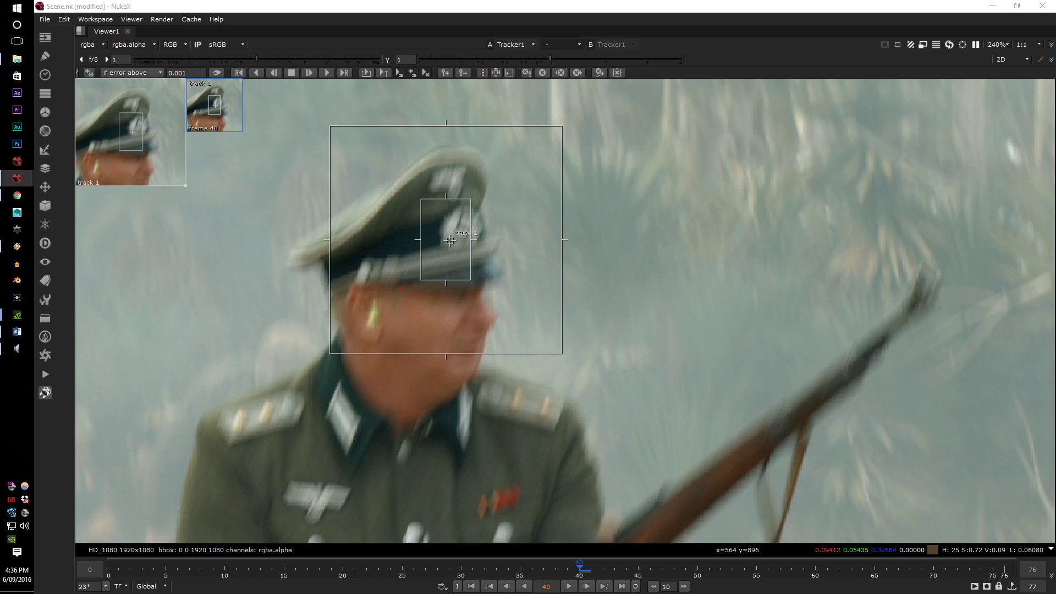
pyautogui.scroll(-5, 728, 264)
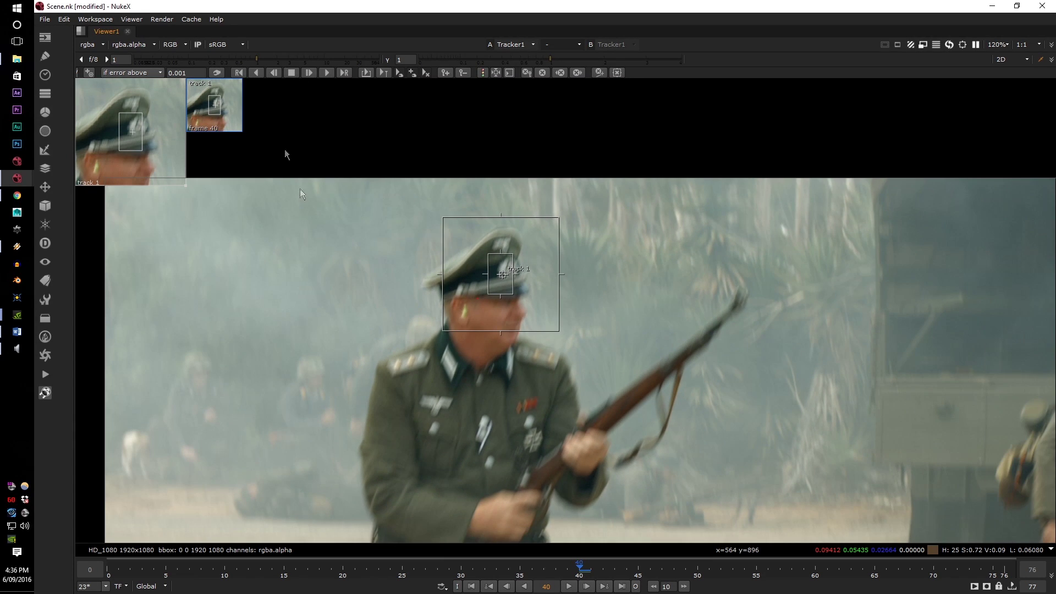
pyautogui.scroll(2, 472, 343)
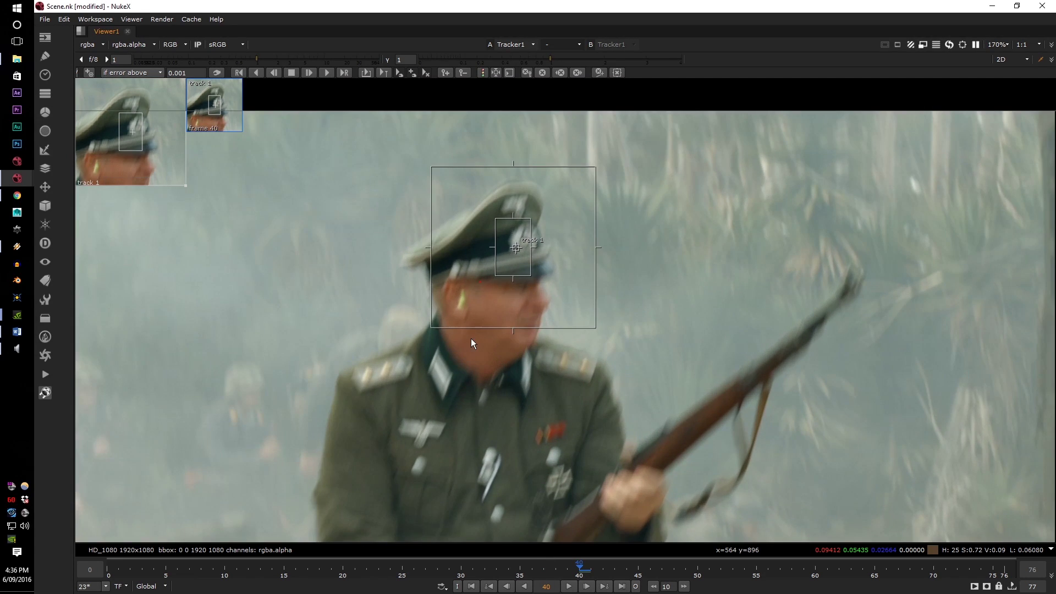
# Step: Track the cap backward through the clip, scrub to verify, and bring the node graph back in
pyautogui.click(257, 72)
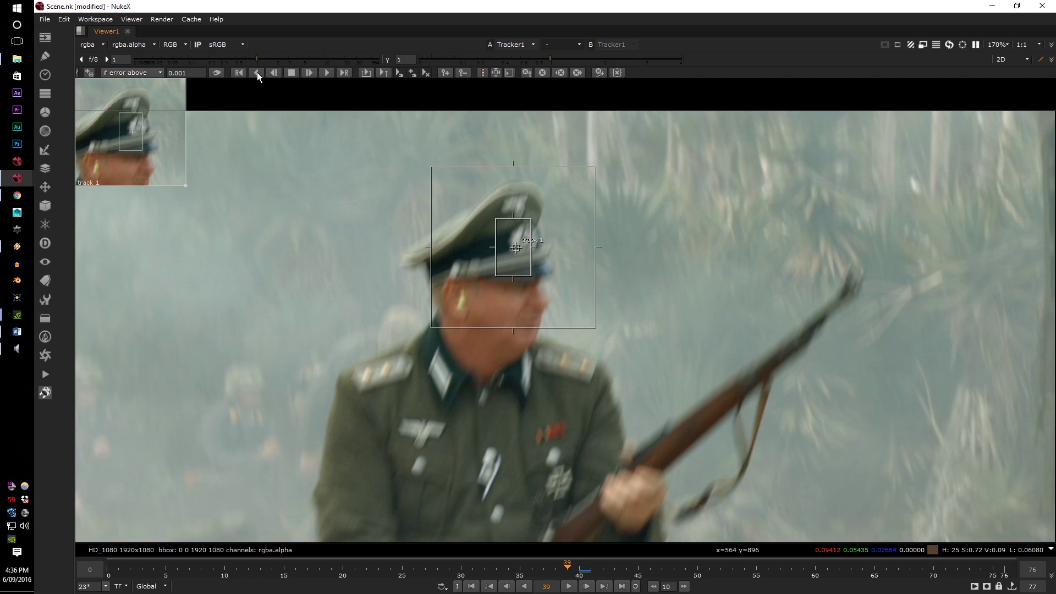
pyautogui.click(257, 71)
pyautogui.click(256, 71)
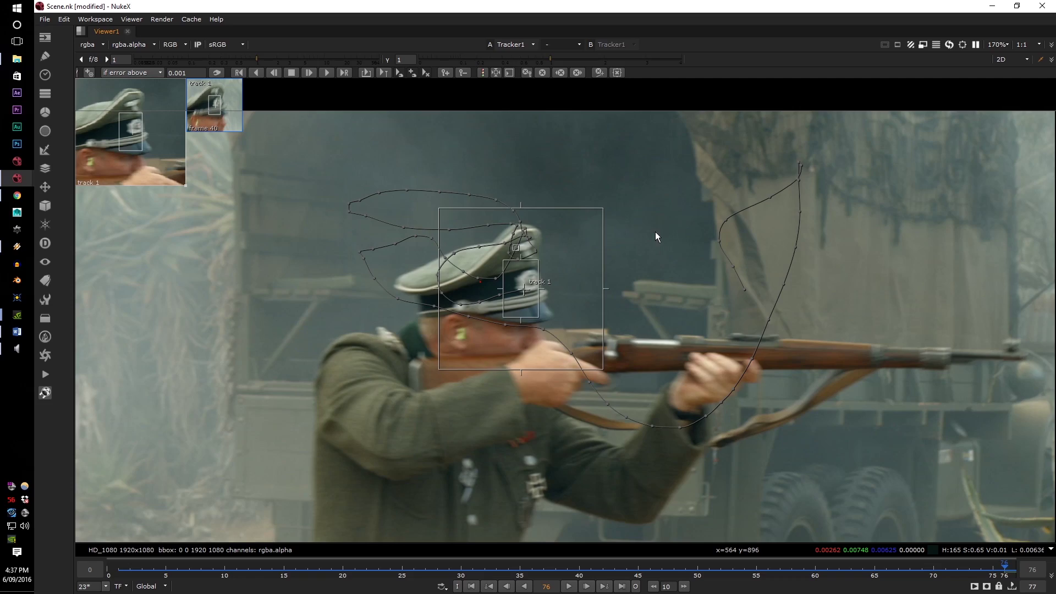
pyautogui.scroll(-2, 605, 301)
pyautogui.moveTo(546, 570); pyautogui.dragTo(439, 556)
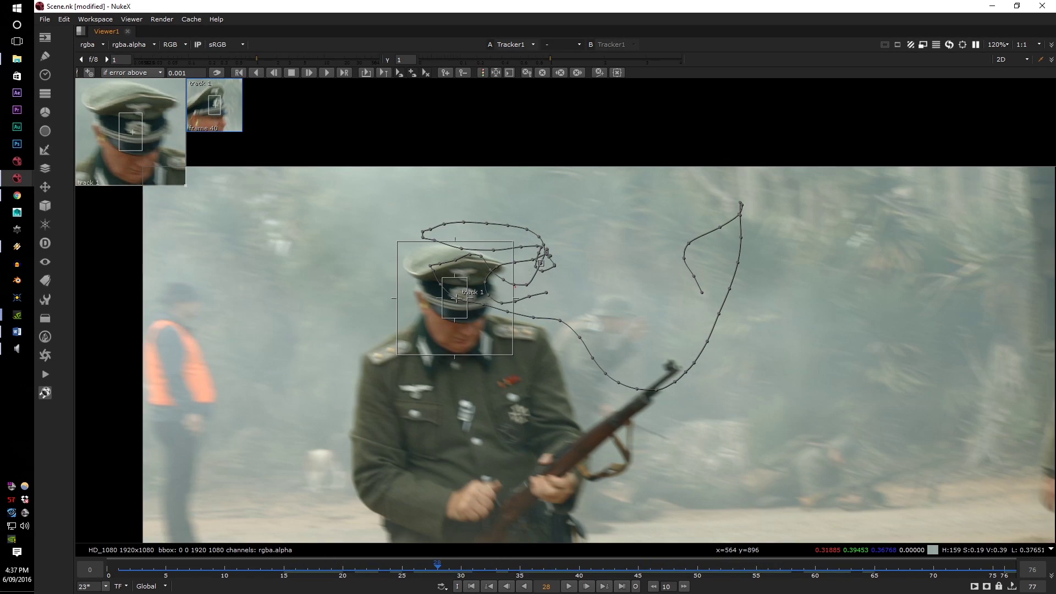
pyautogui.moveTo(815, 593); pyautogui.dragTo(535, 103)
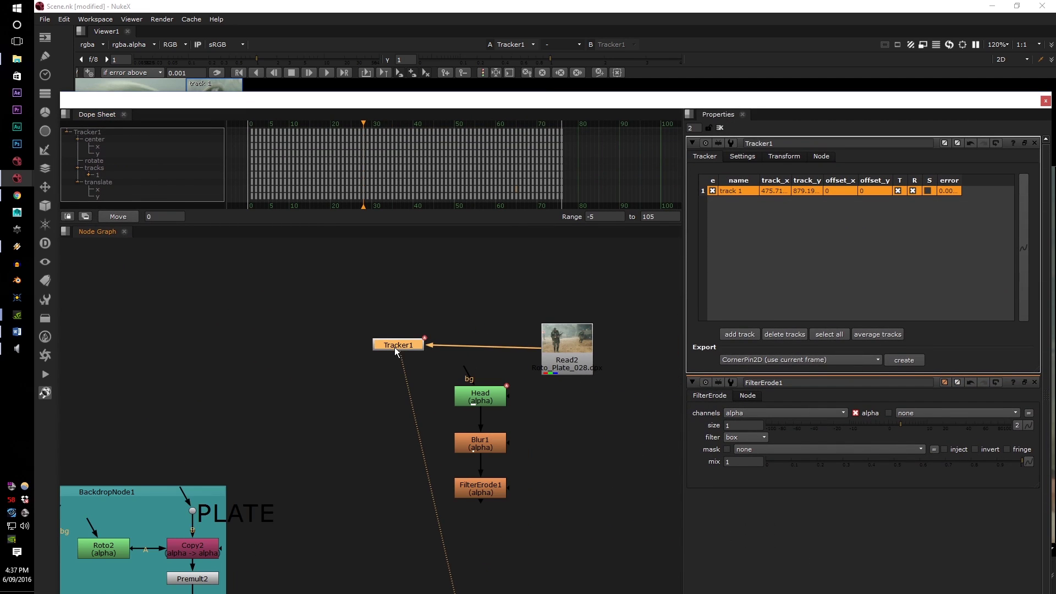
# Step: Export Tracker1 as a Transform (match-move) node, creating Transform_MatchMove1
pyautogui.scroll(3, 422, 364)
pyautogui.click(786, 360)
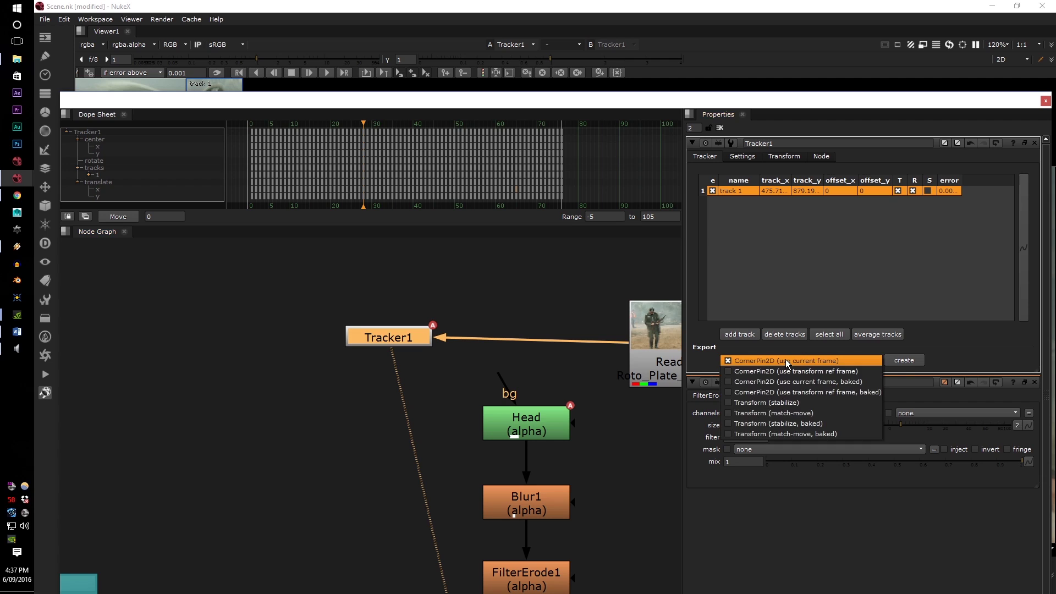
pyautogui.click(765, 360)
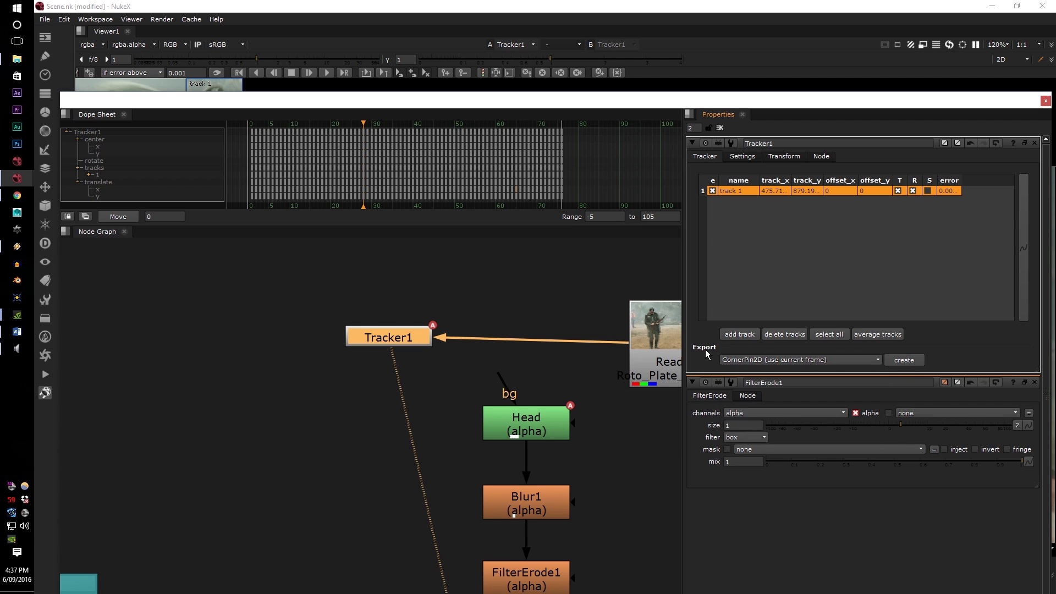
pyautogui.click(765, 361)
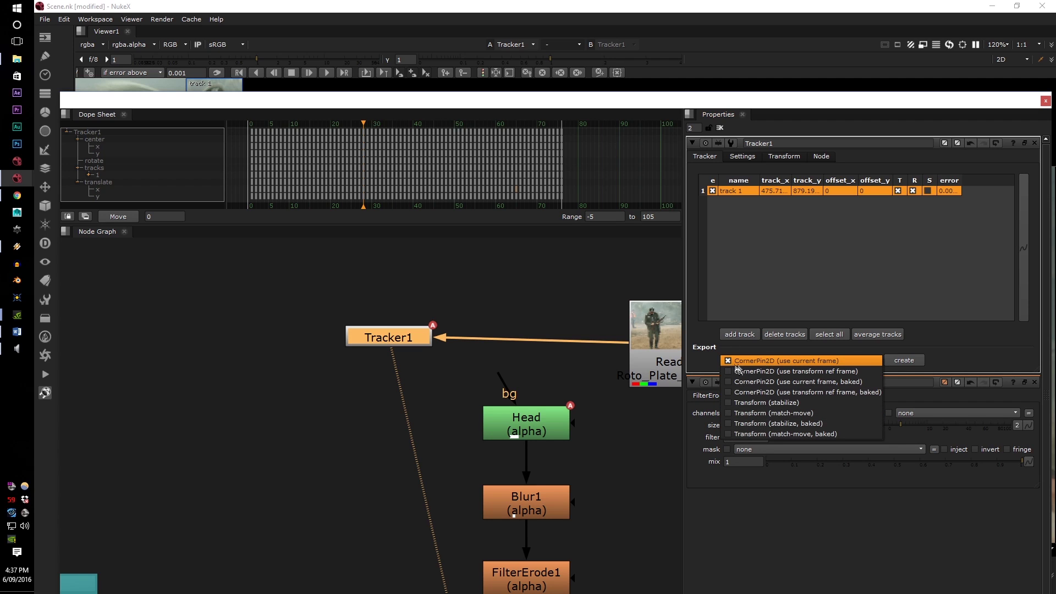
pyautogui.click(838, 413)
pyautogui.click(905, 361)
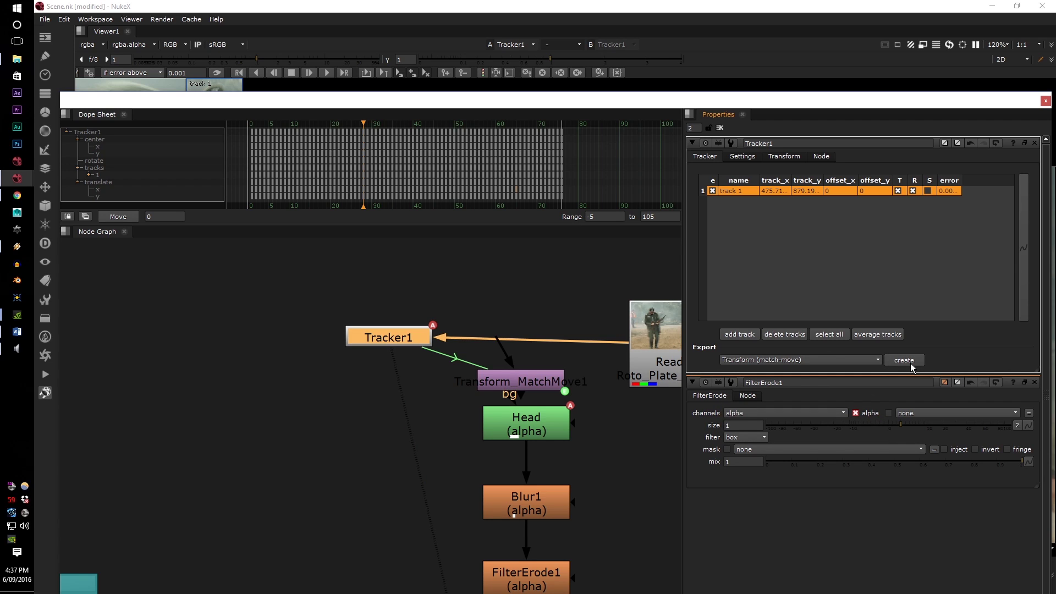
# Step: Insert Transform_MatchMove1 into the link between Head and Blur1
pyautogui.moveTo(520, 377); pyautogui.dragTo(308, 378)
pyautogui.scroll(4, 286, 402)
pyautogui.moveTo(377, 378); pyautogui.dragTo(323, 382)
pyautogui.scroll(-5, 316, 385)
pyautogui.click(305, 352)
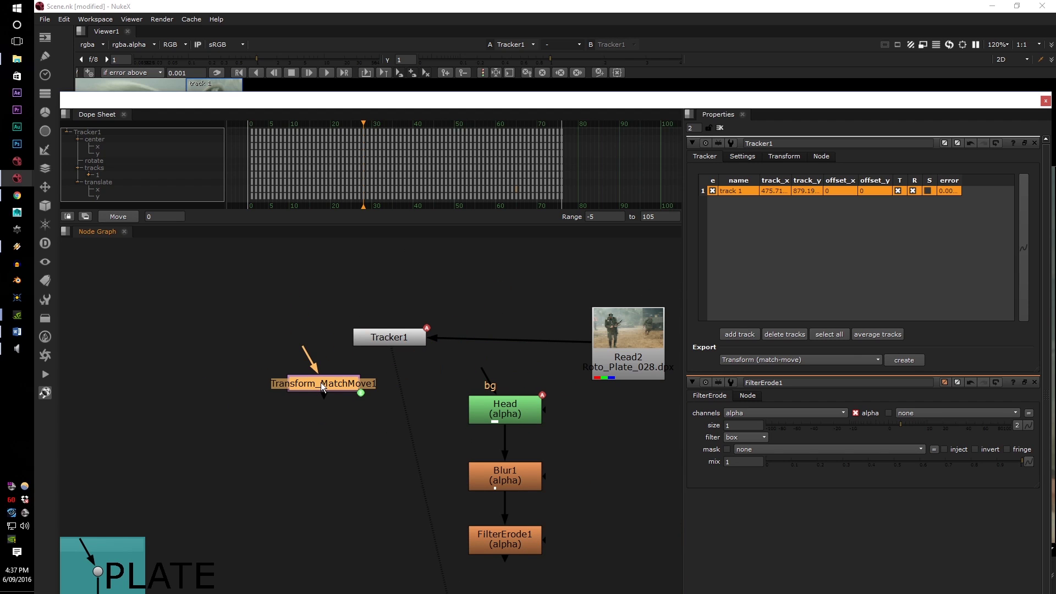
pyautogui.scroll(-2, 321, 385)
pyautogui.moveTo(267, 395); pyautogui.dragTo(428, 422)
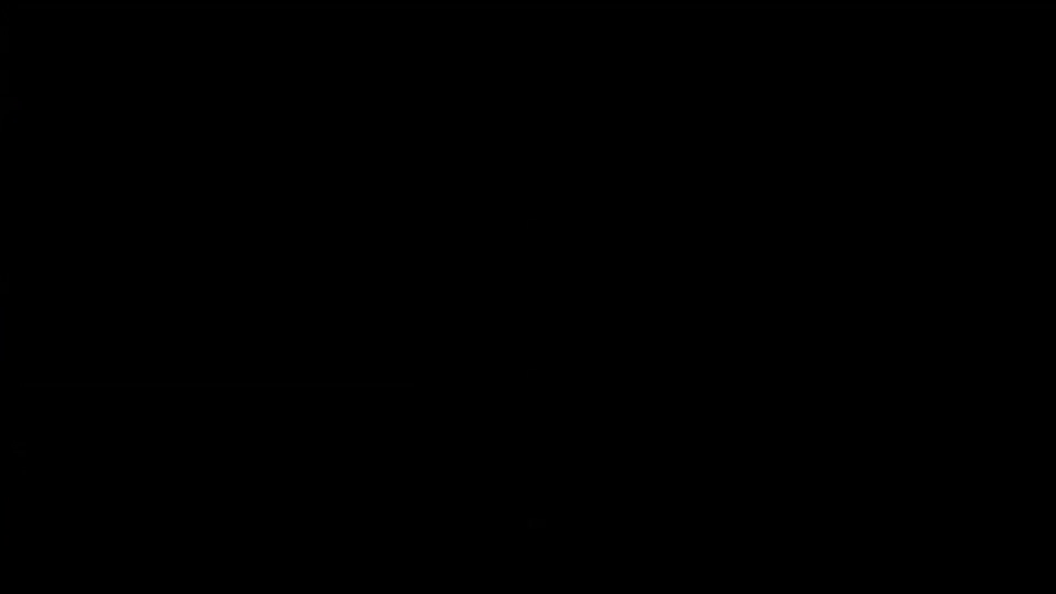